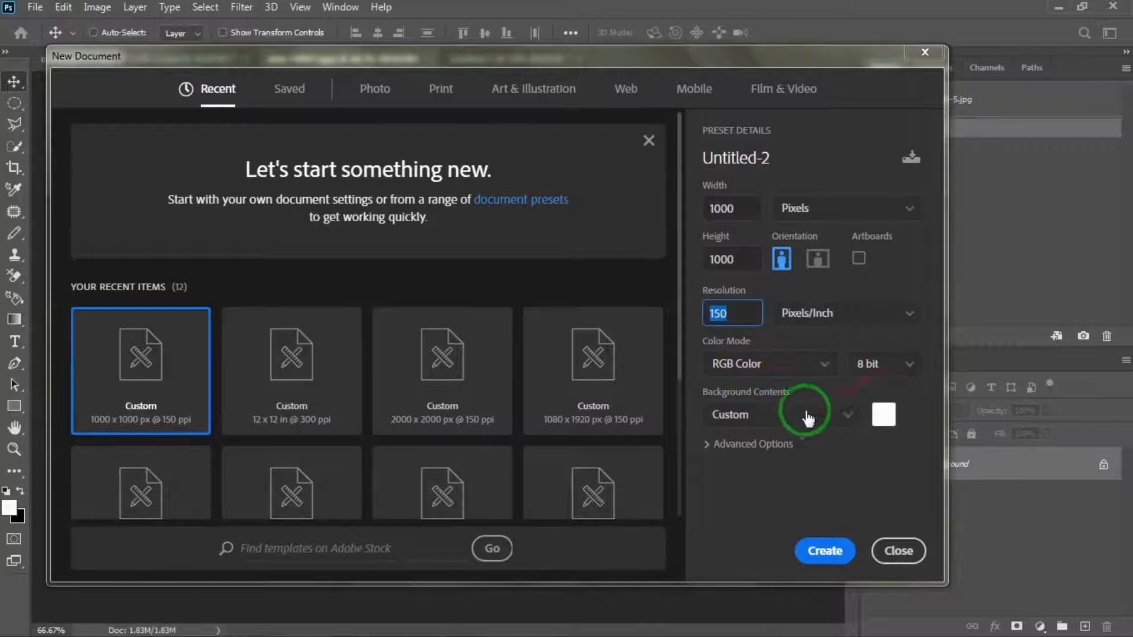
# - Create a 1000 × 1000 px RGB document at 150 pixels/inch and convert its background into an editable layer
pyautogui.click(825, 550)
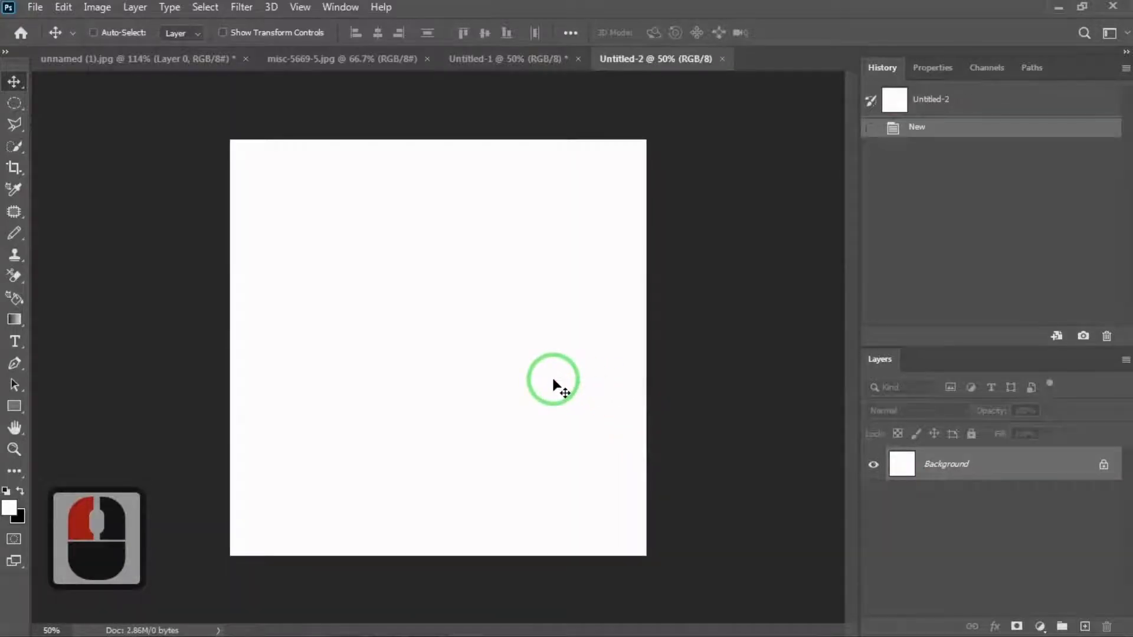
pyautogui.click(1103, 466)
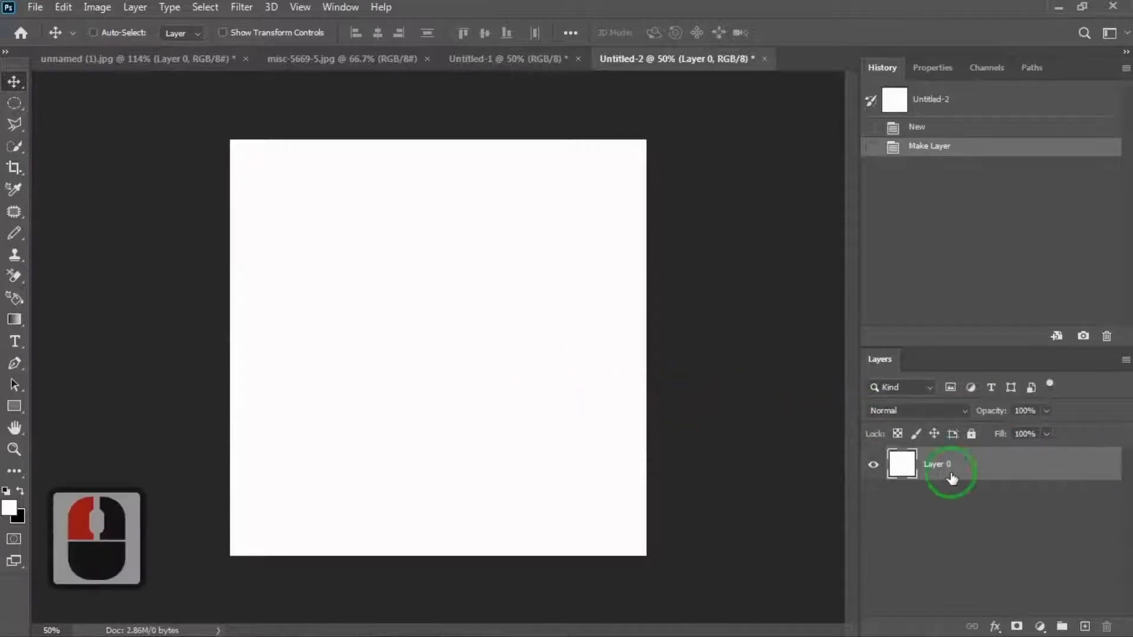
# - Add a reversed Black, White radial gradient overlay to the background layer at 50% opacity, 30° angle and 100% scale
pyautogui.doubleClick(987, 466)
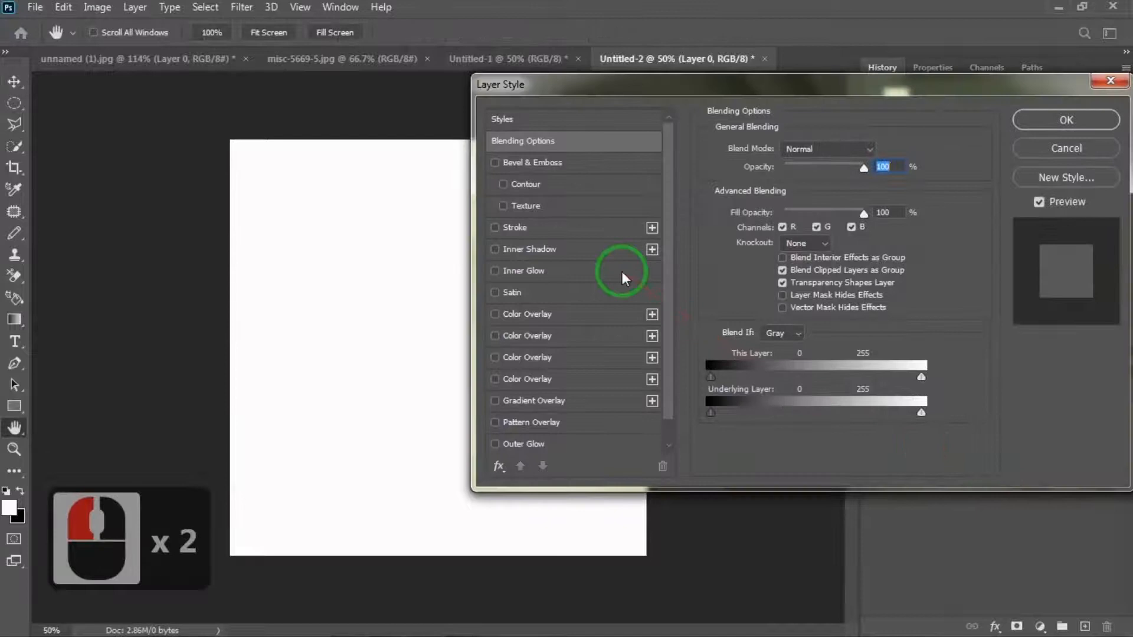
pyautogui.click(497, 399)
pyautogui.doubleClick(543, 402)
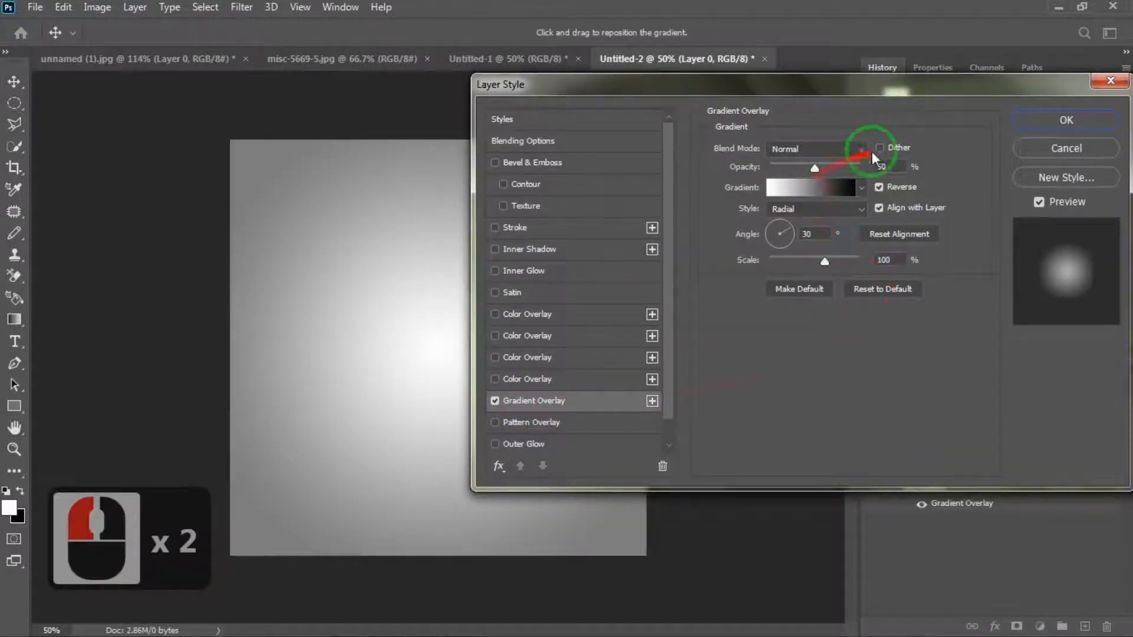
pyautogui.click(846, 188)
pyautogui.click(412, 157)
pyautogui.click(410, 180)
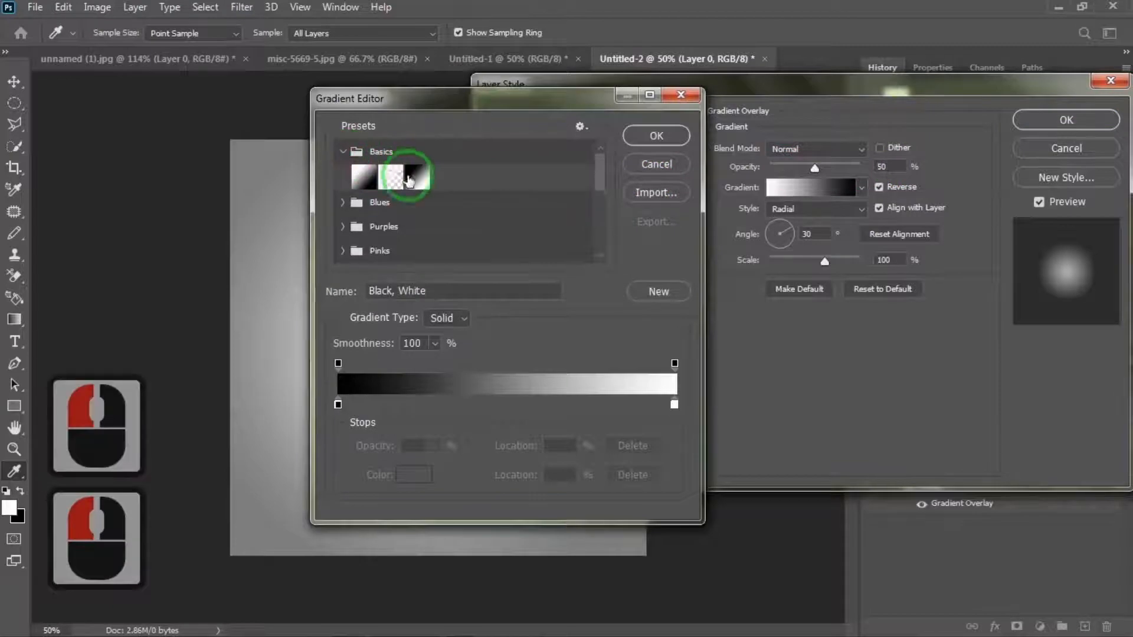
pyautogui.click(664, 134)
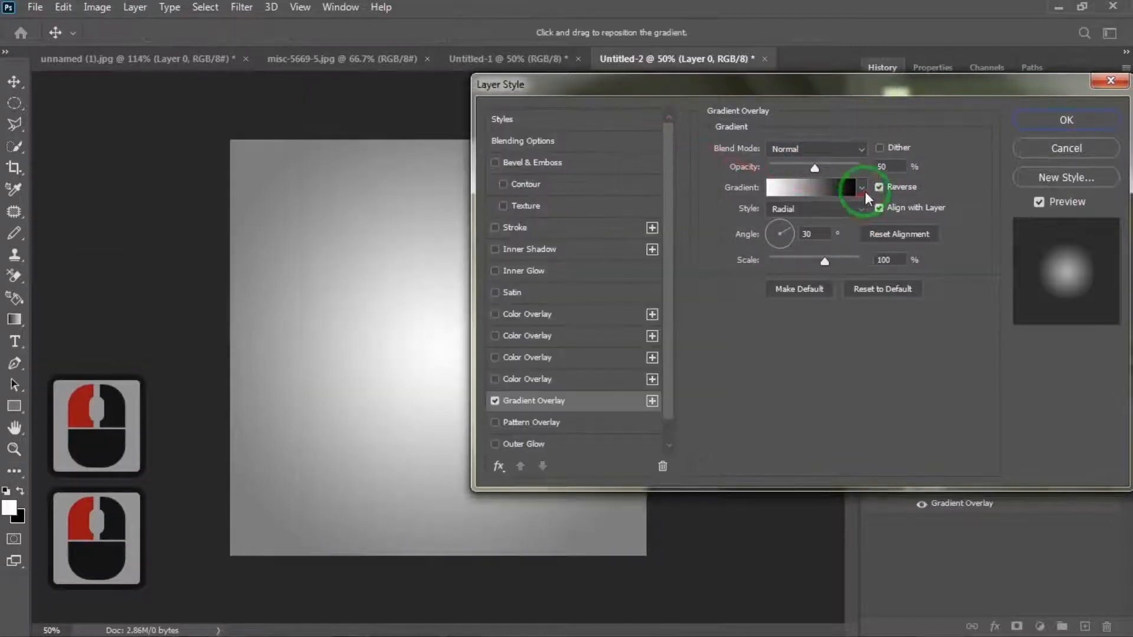
pyautogui.click(820, 233)
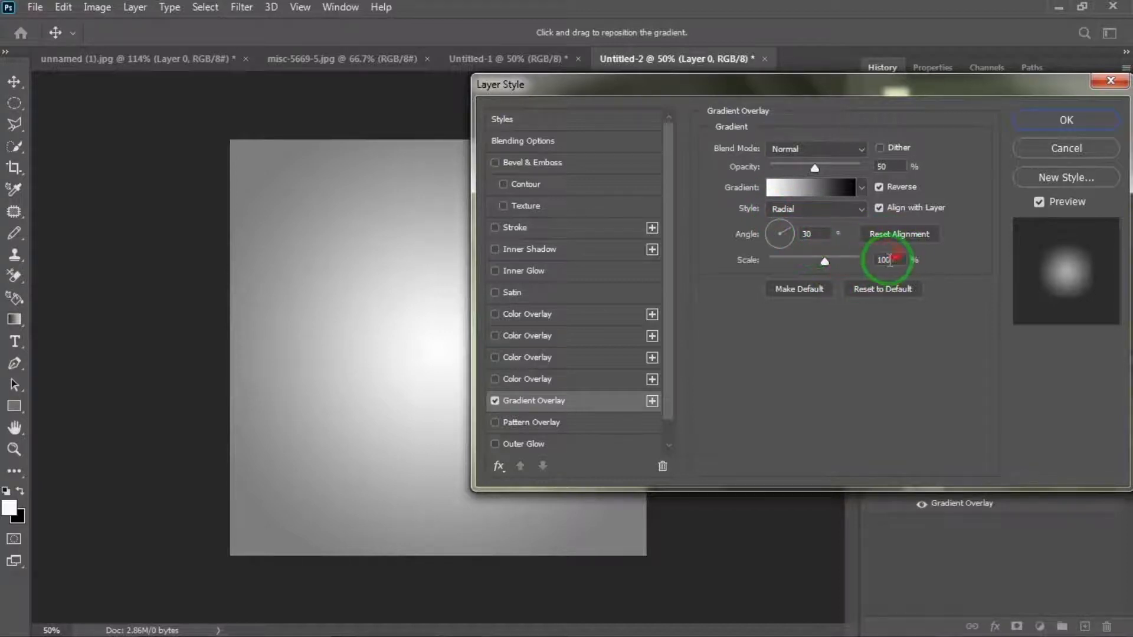
pyautogui.click(1074, 125)
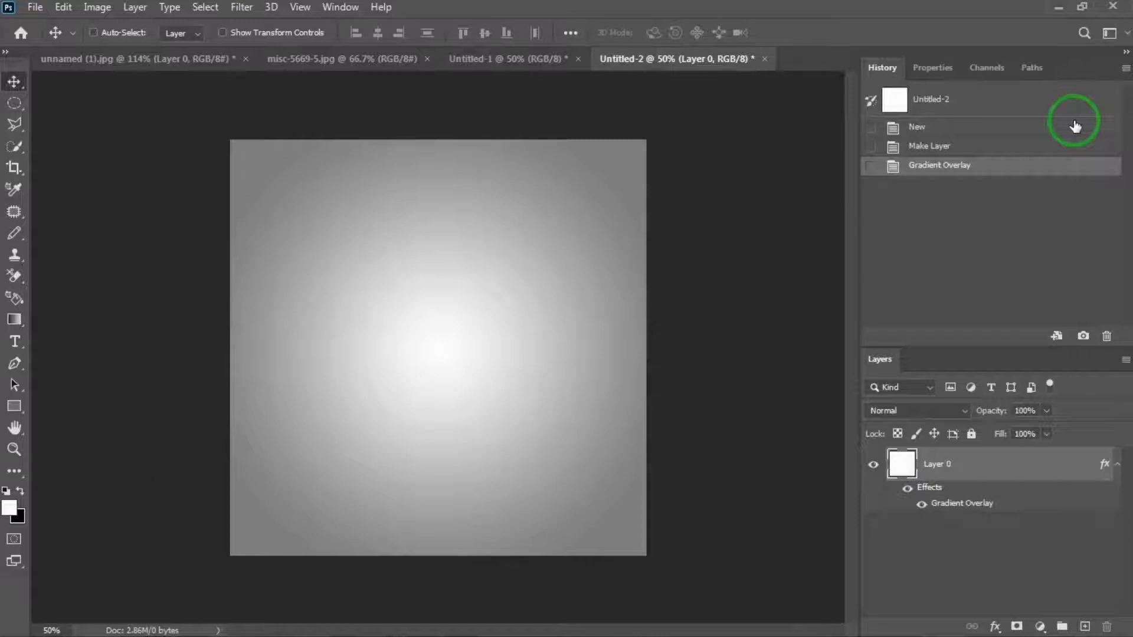
# - Add a white letter "S" in centre-aligned Elephant Regular at 454 pt and position it in the middle of the canvas
pyautogui.click(15, 341)
pyautogui.click(83, 339)
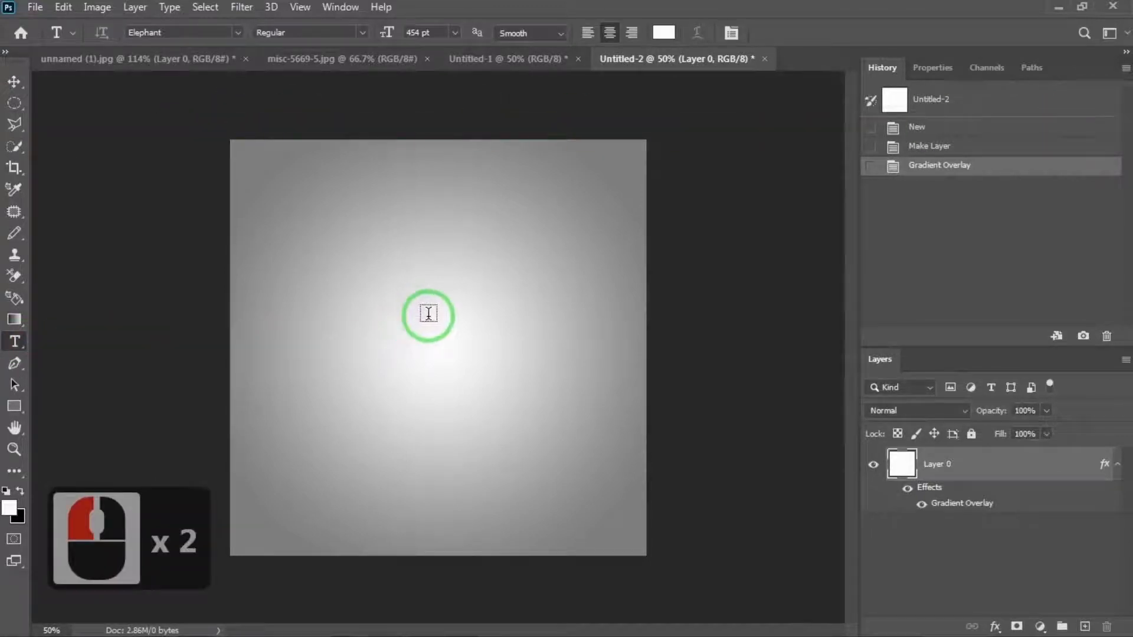
pyautogui.click(238, 32)
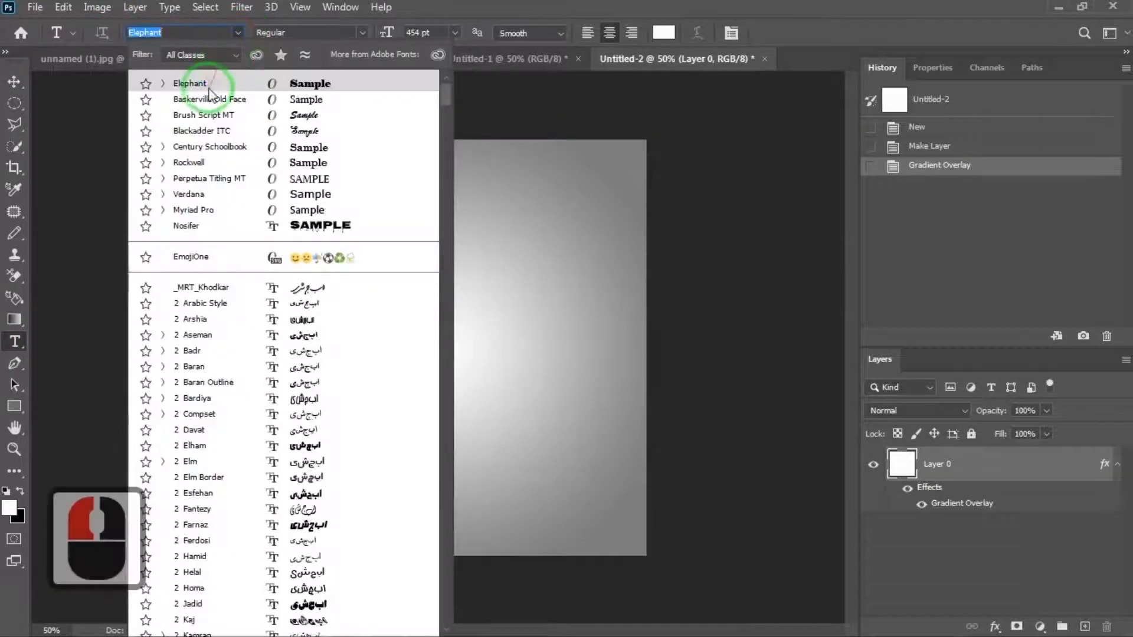
pyautogui.click(205, 88)
pyautogui.click(164, 36)
pyautogui.click(277, 41)
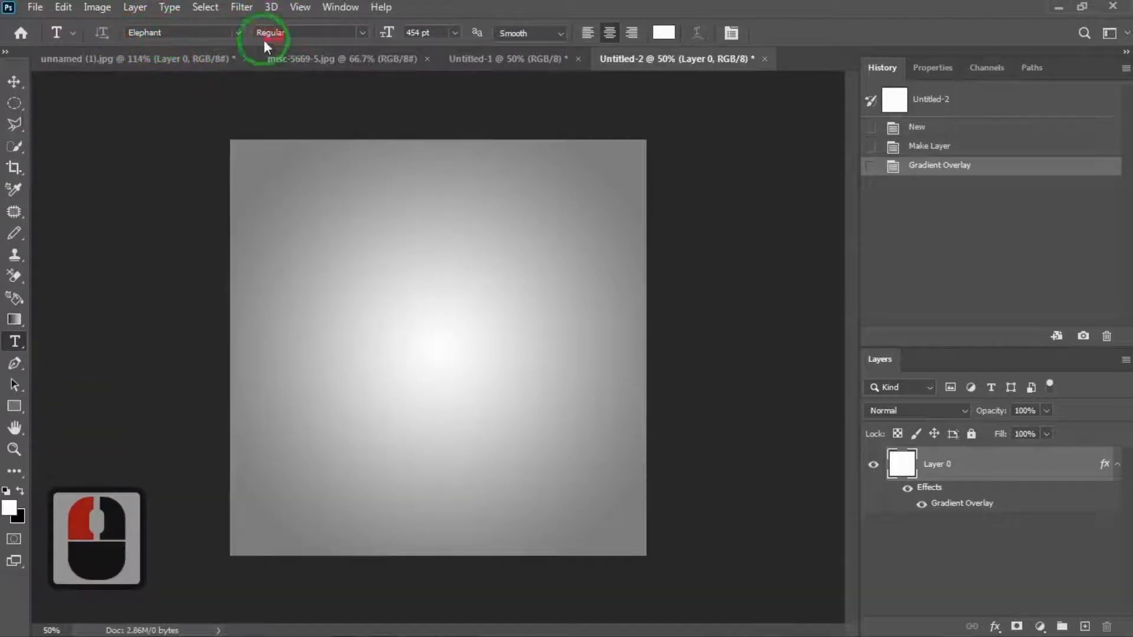
pyautogui.click(425, 33)
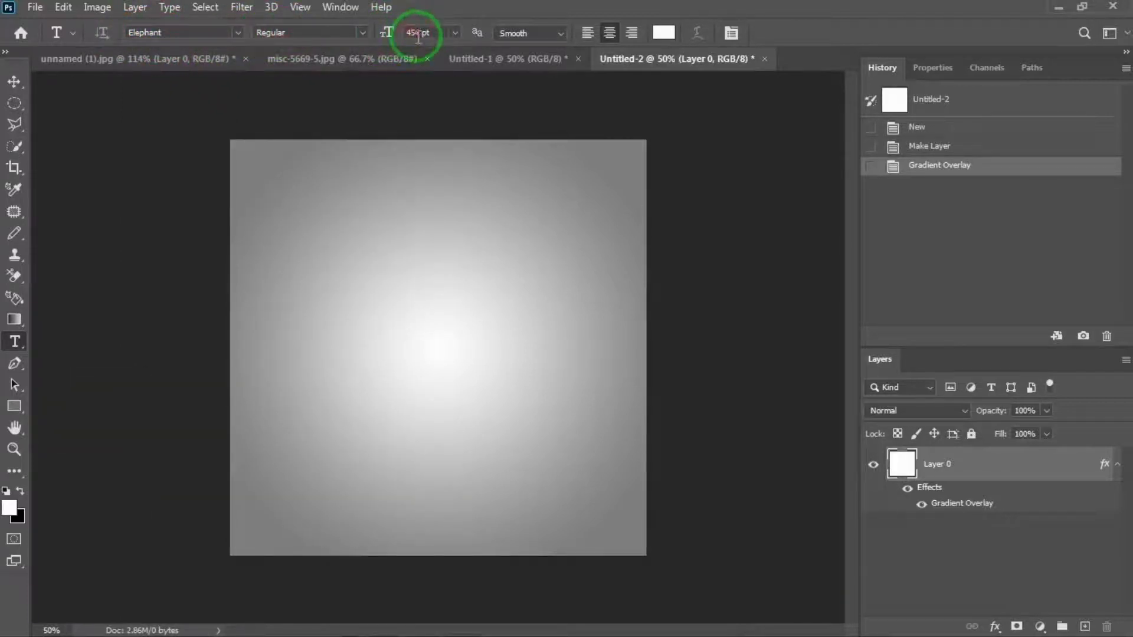
pyautogui.click(610, 33)
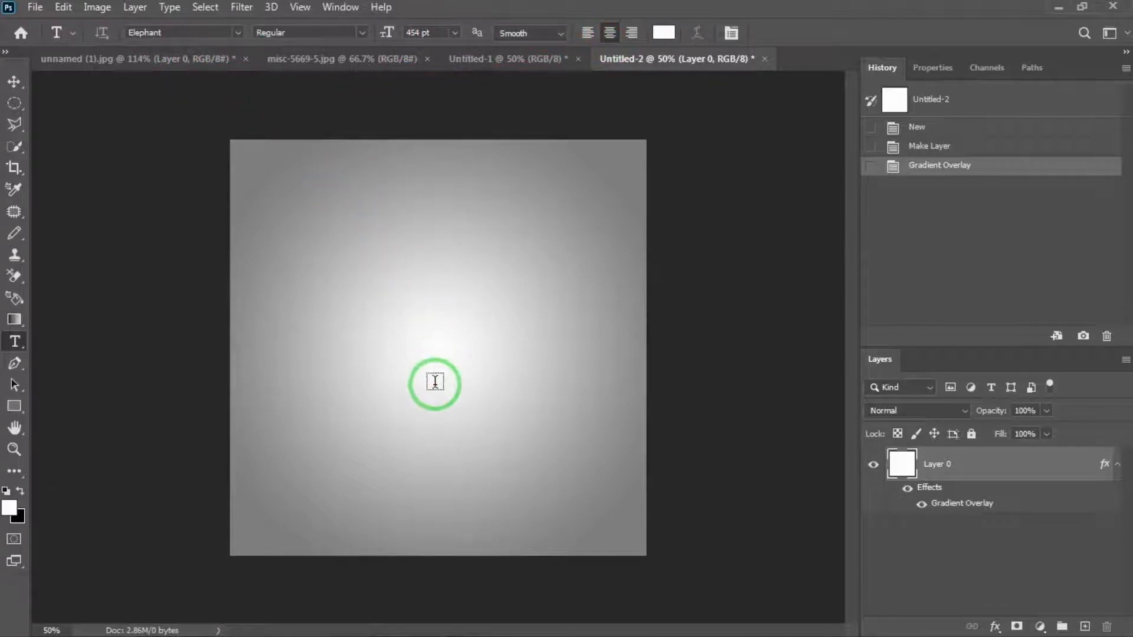
pyautogui.write('S')
pyautogui.click(14, 82)
pyautogui.moveTo(467, 247); pyautogui.dragTo(469, 378)
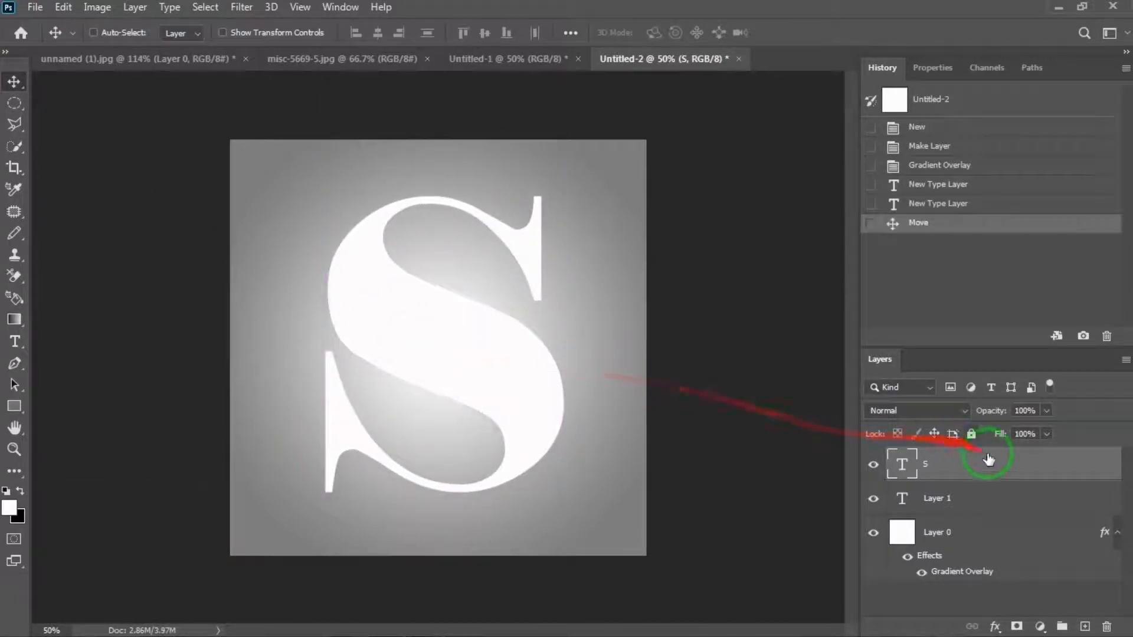
# - Apply a white 8 px outside stroke at 50% opacity to the S text layer
pyautogui.doubleClick(994, 464)
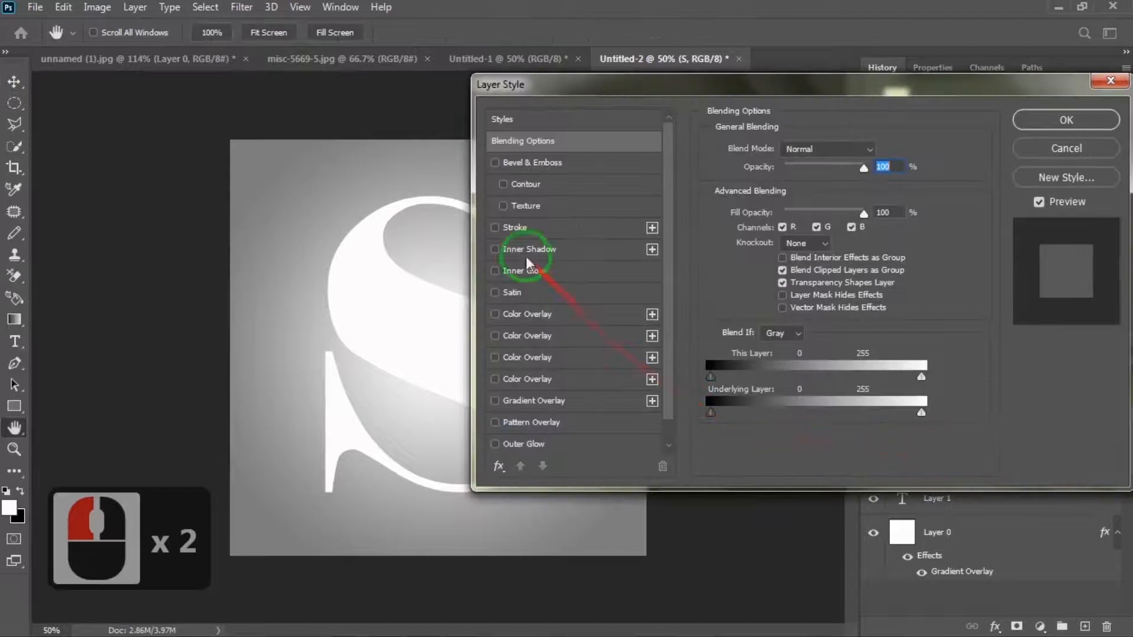
pyautogui.click(496, 228)
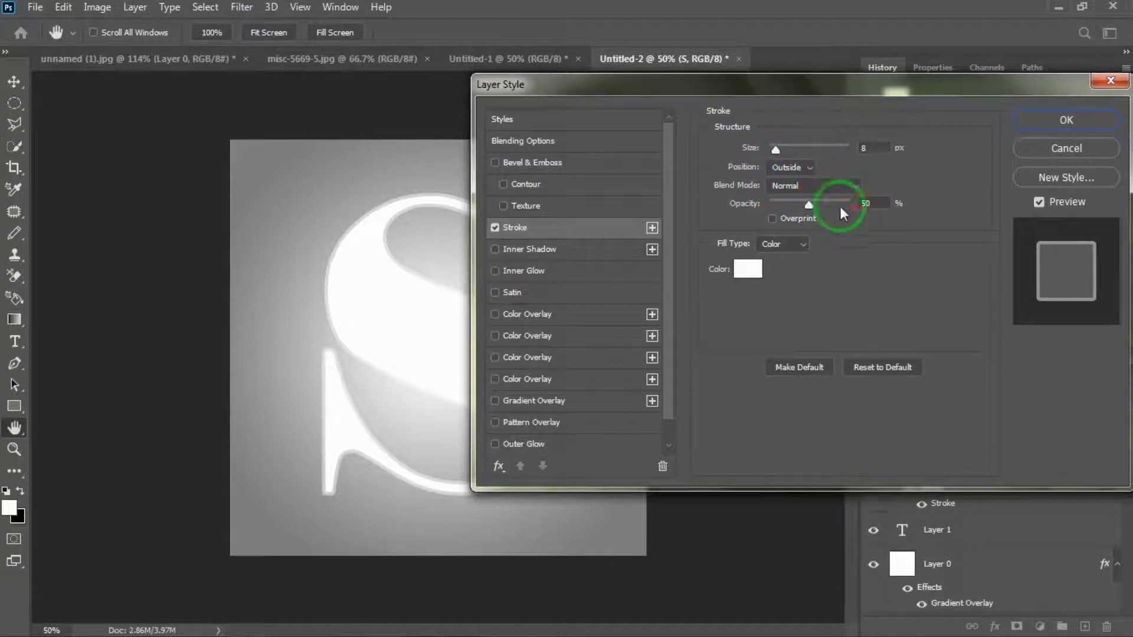
pyautogui.click(1067, 121)
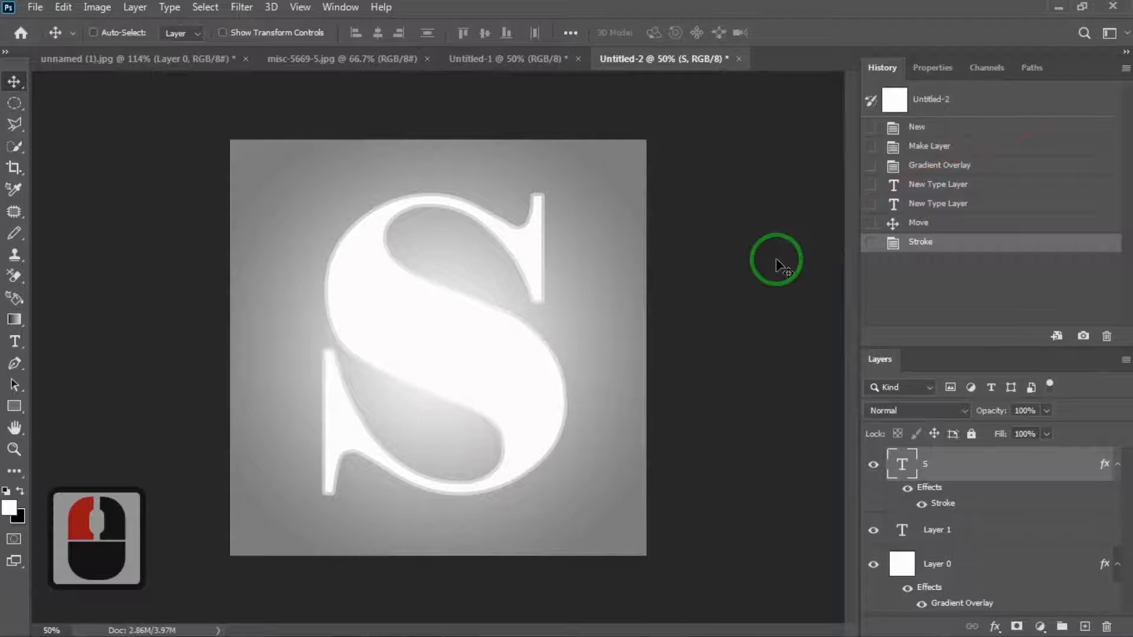
# - Select the woman in misc-5669-5.jpg with the Object Selection tool
pyautogui.click(342, 59)
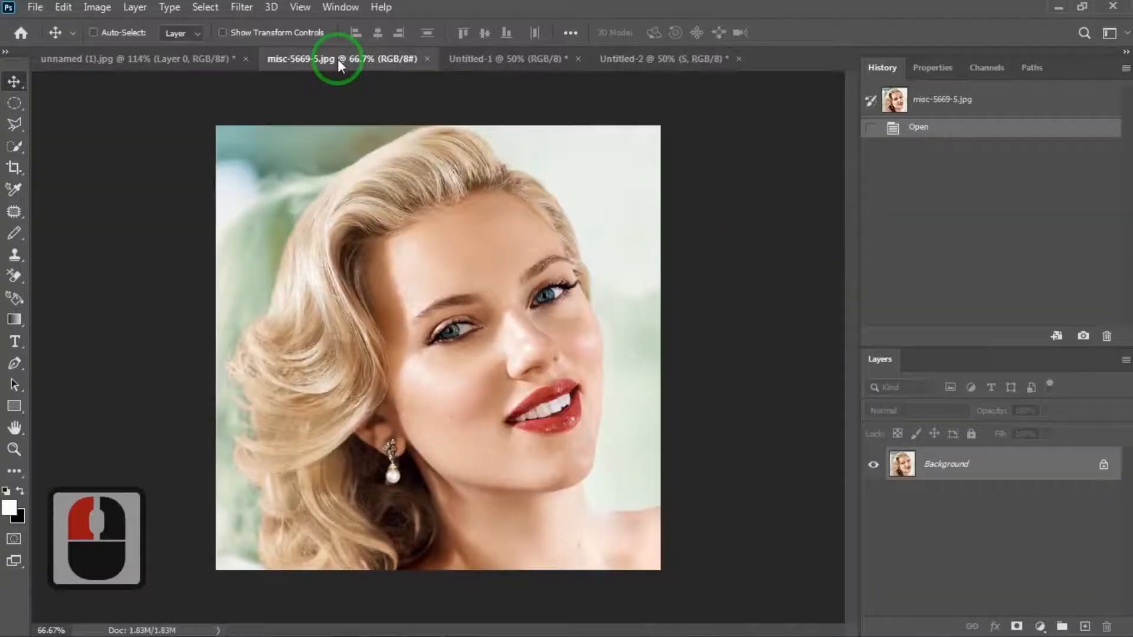
pyautogui.click(24, 144)
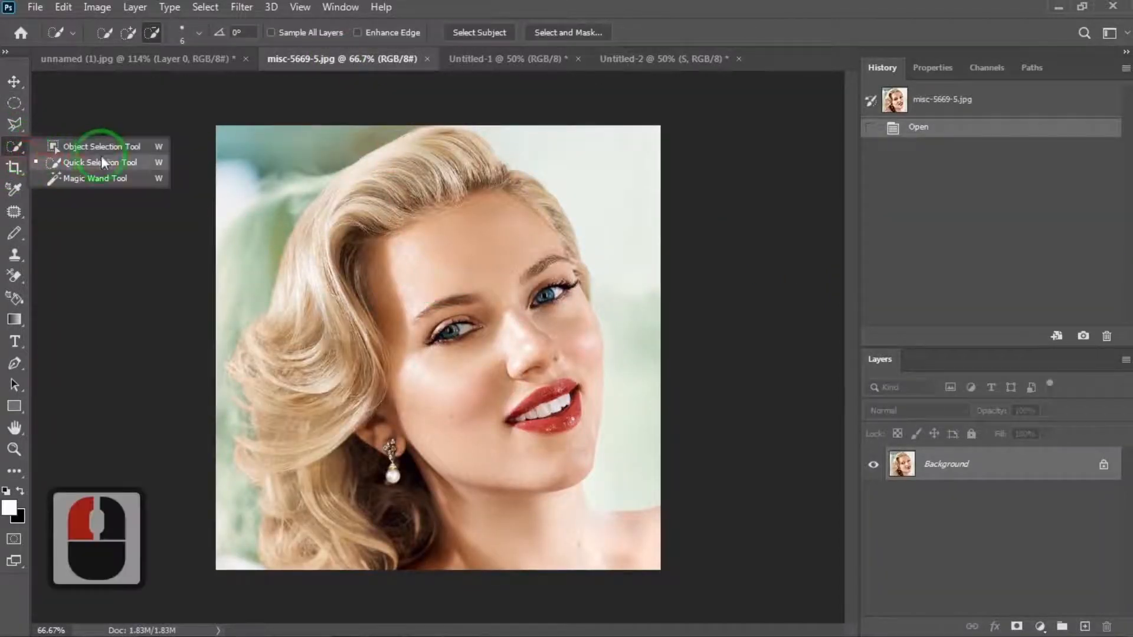
pyautogui.click(94, 146)
pyautogui.moveTo(649, 135); pyautogui.dragTo(247, 551)
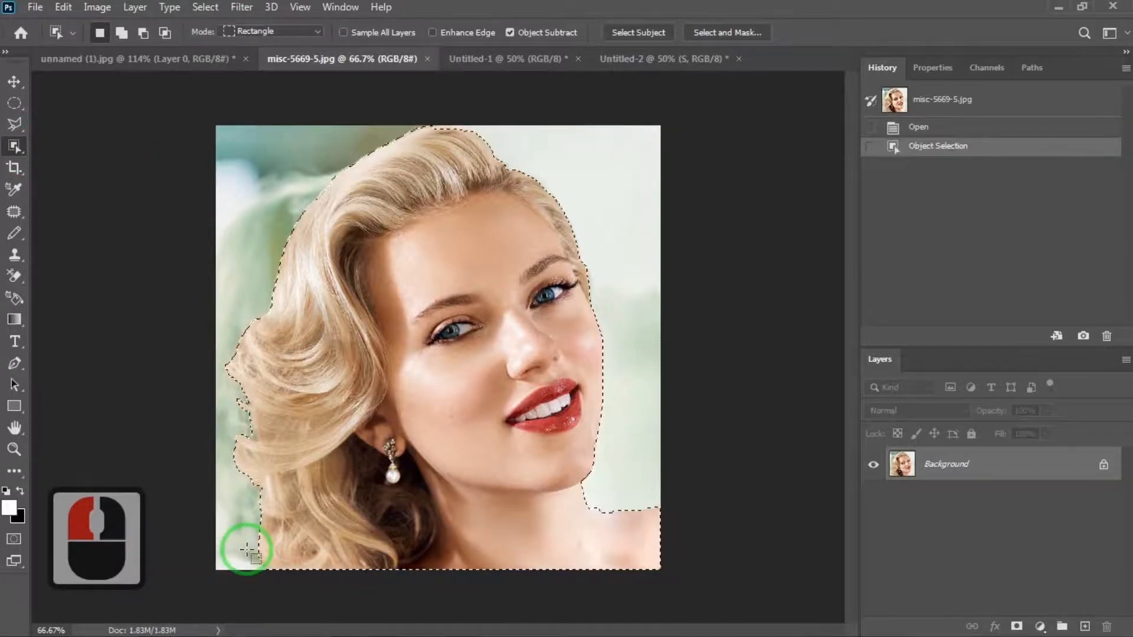
# - Refine the selection edge with Smart Radius on, radius 1.4 px, smooth 10, feather 1.6 px and contrast 32%
pyautogui.click(205, 7)
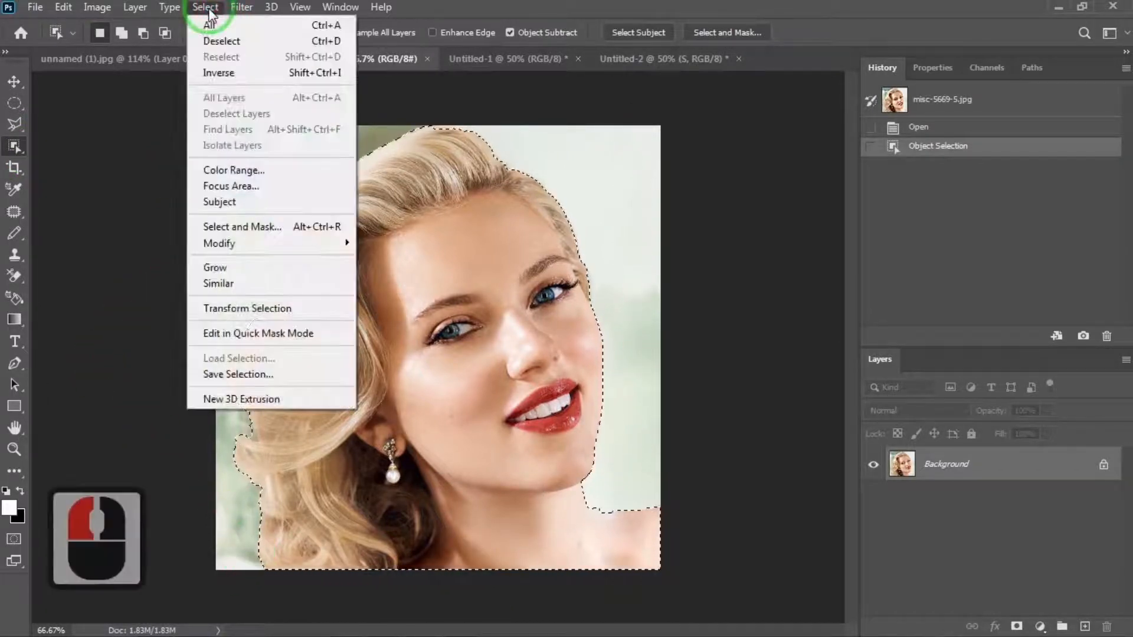
pyautogui.keyDown('shift'); pyautogui.click(253, 227); pyautogui.keyUp('shift')
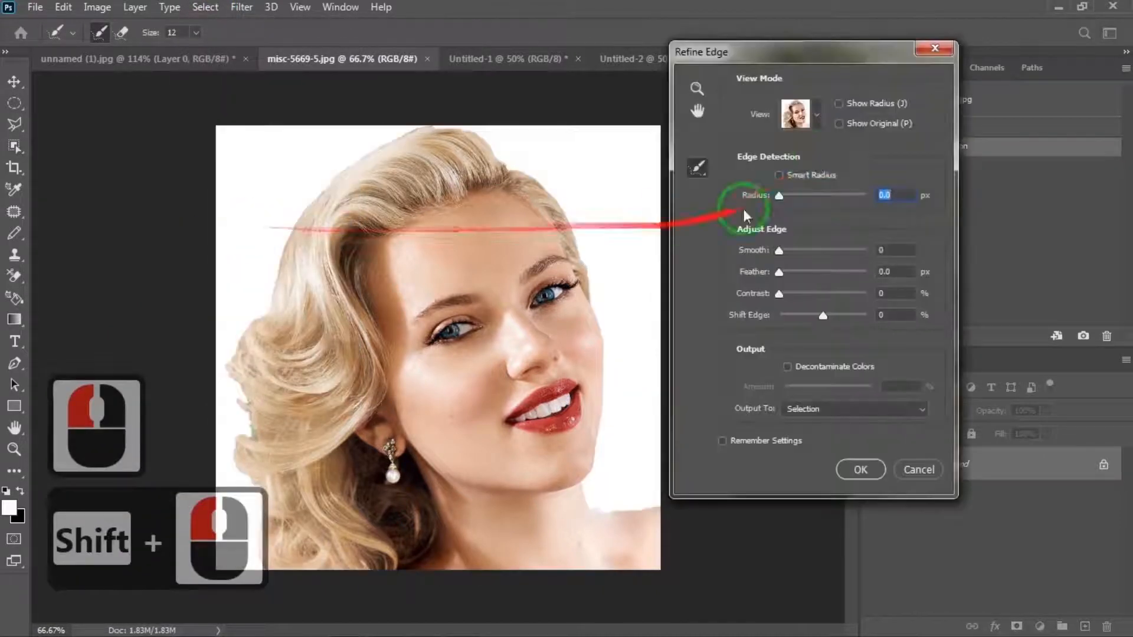
pyautogui.click(779, 175)
pyautogui.click(785, 194)
pyautogui.click(788, 250)
pyautogui.click(788, 271)
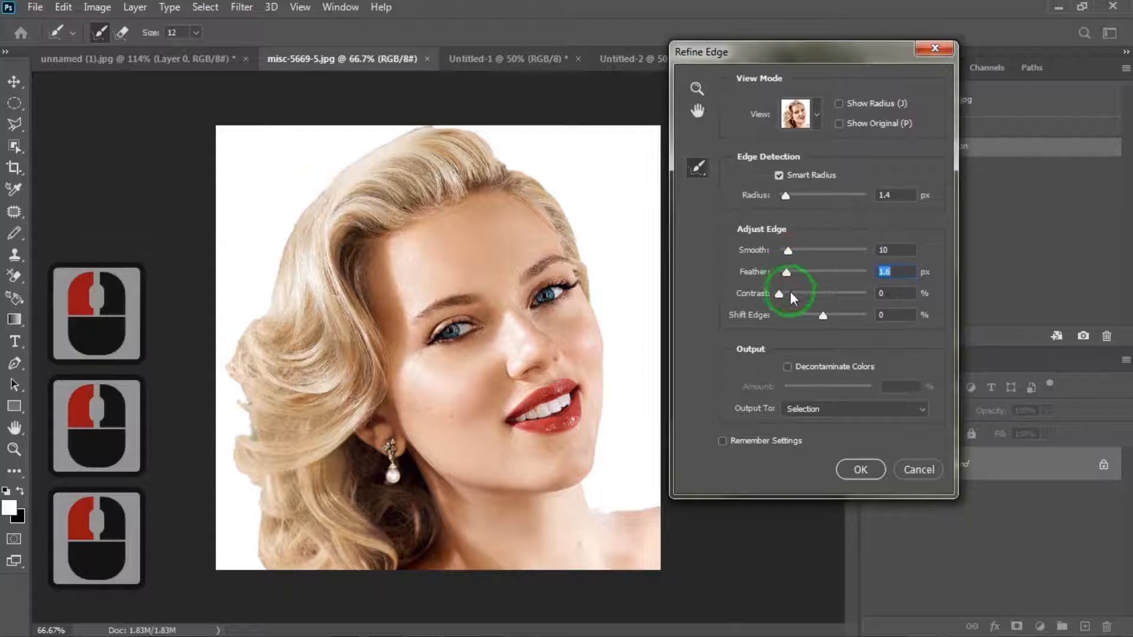
pyautogui.click(804, 293)
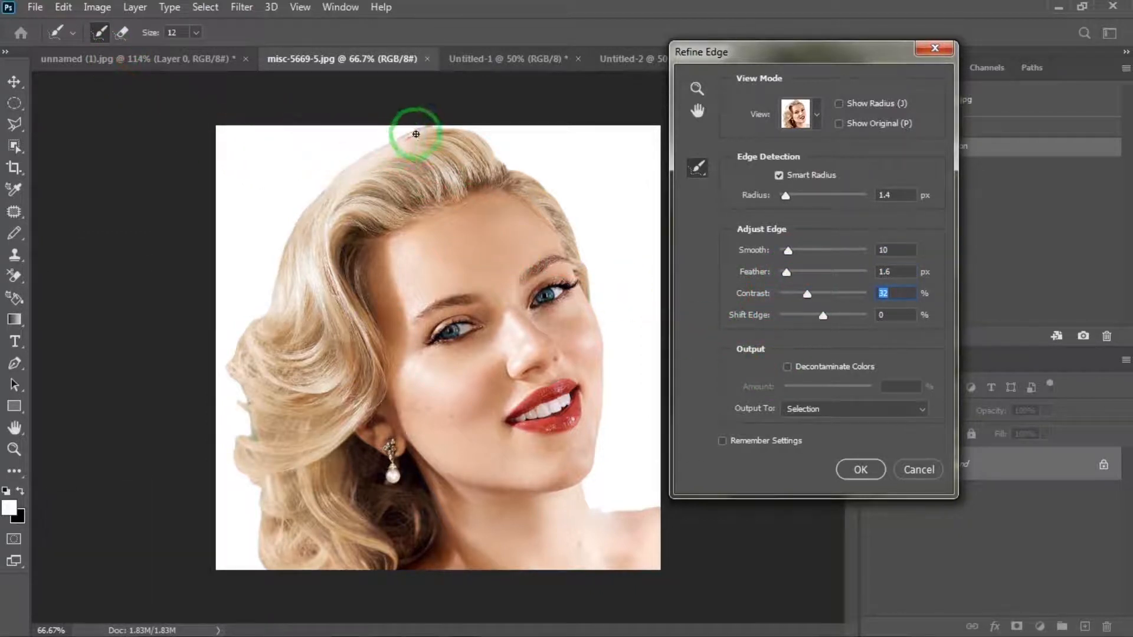
# - Brush along the outer edges of the woman's hair on both sides of the head to refine the selection
pyautogui.click(450, 118)
pyautogui.click(402, 135)
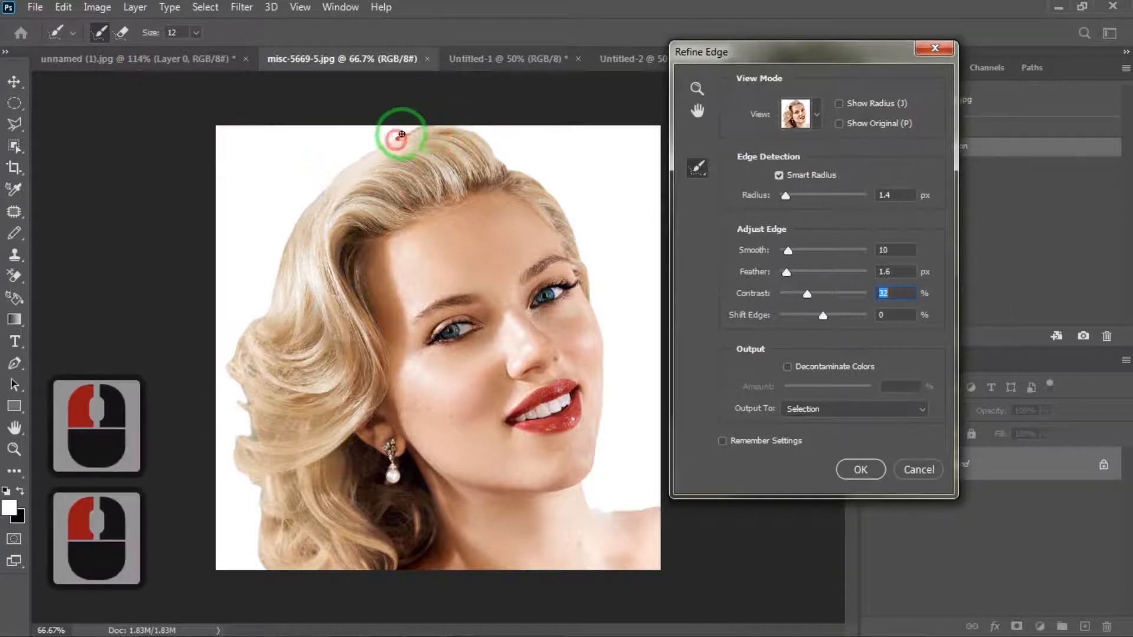
pyautogui.moveTo(333, 179); pyautogui.dragTo(381, 151)
pyautogui.moveTo(310, 207)
pyautogui.mouseDown()
pyautogui.moveTo(333, 184)
pyautogui.moveTo(263, 281)
pyautogui.moveTo(267, 318)
pyautogui.moveTo(256, 327)
pyautogui.mouseUp()
pyautogui.moveTo(248, 330)
pyautogui.mouseDown()
pyautogui.moveTo(229, 372)
pyautogui.moveTo(247, 405)
pyautogui.moveTo(228, 429)
pyautogui.moveTo(252, 445)
pyautogui.moveTo(256, 561)
pyautogui.moveTo(262, 507)
pyautogui.mouseUp()
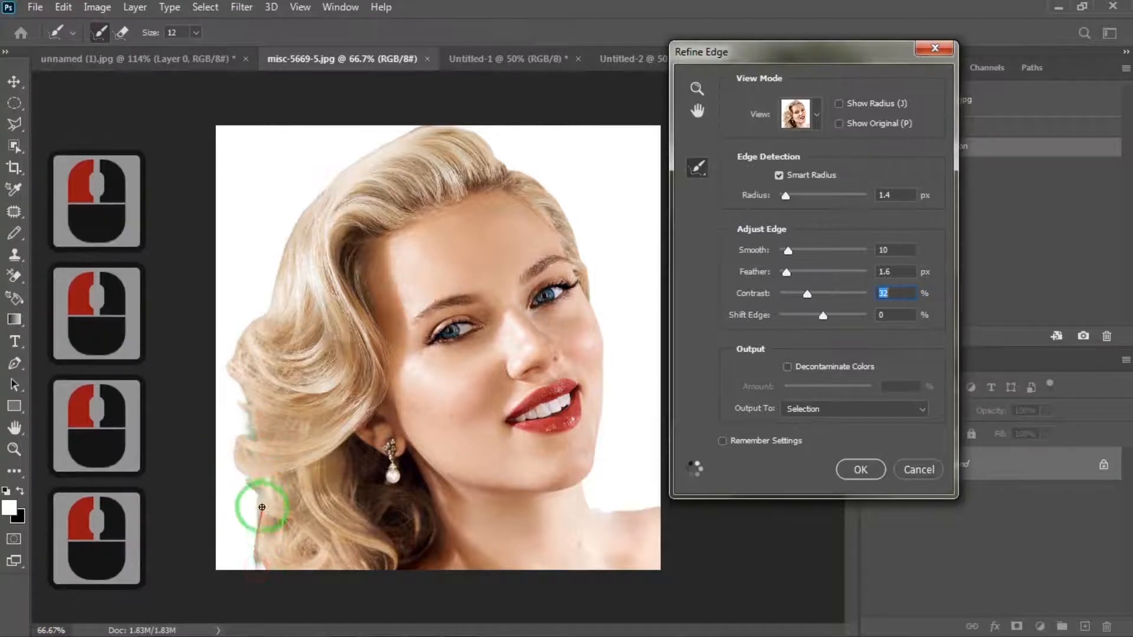
pyautogui.moveTo(273, 581); pyautogui.dragTo(272, 560)
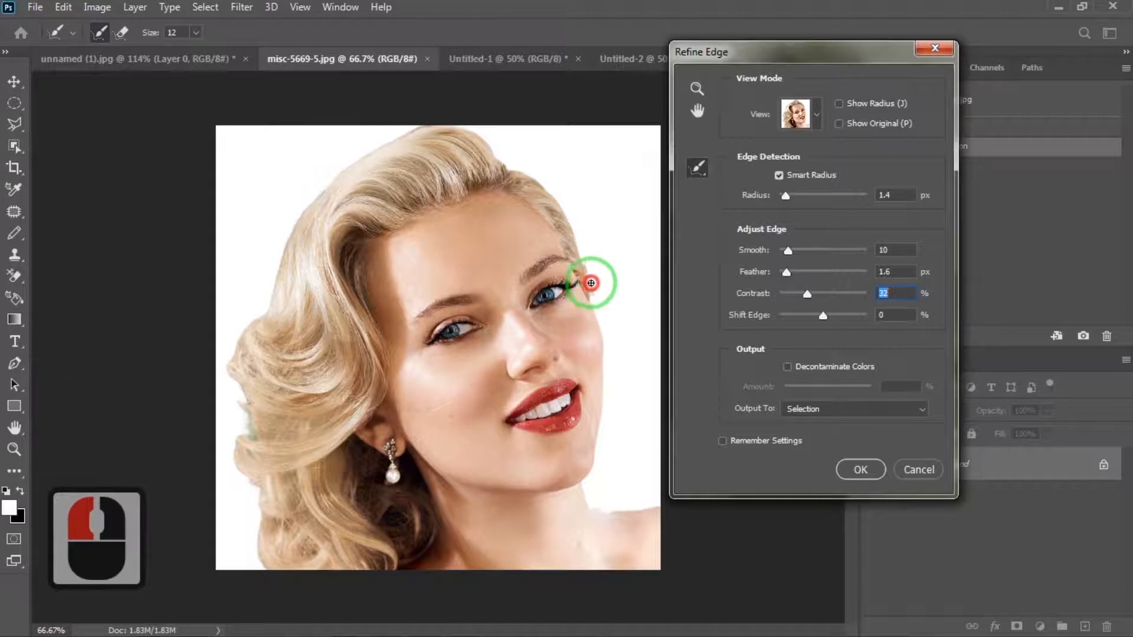
pyautogui.moveTo(579, 243); pyautogui.dragTo(549, 194)
pyautogui.moveTo(501, 165)
pyautogui.mouseDown()
pyautogui.moveTo(477, 143)
pyautogui.moveTo(539, 220)
pyautogui.mouseUp()
# - Output the refined selection as a layer mask
pyautogui.click(920, 410)
pyautogui.click(888, 439)
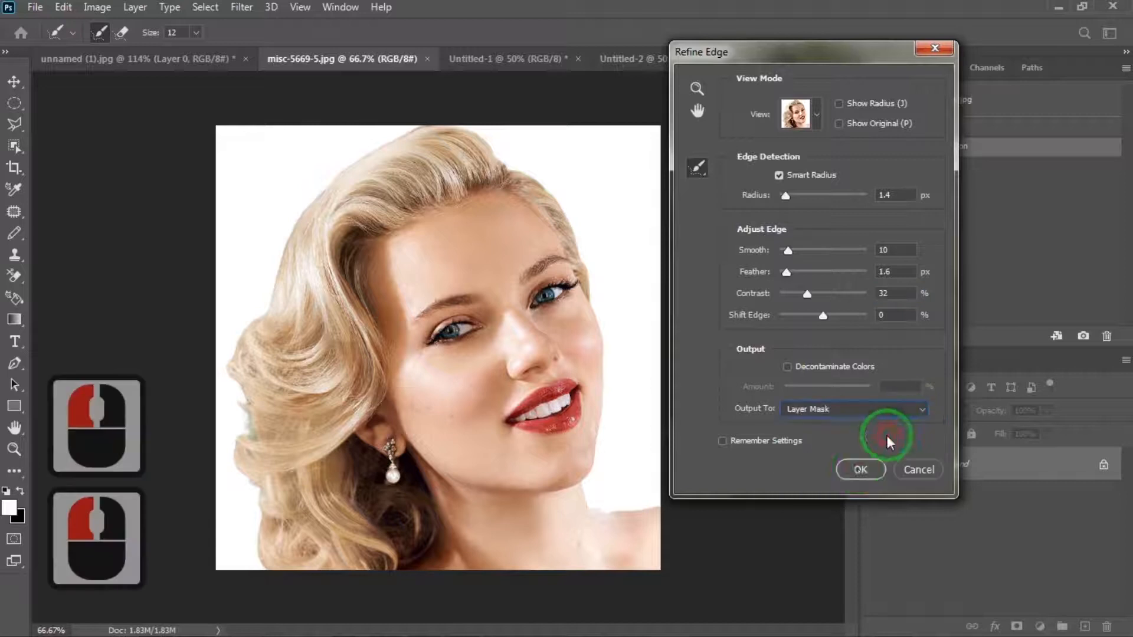
pyautogui.click(858, 470)
# - Move the masked woman into the Untitled-2 document, scale her to about 72.6% and position her over the letter S
pyautogui.press('v')
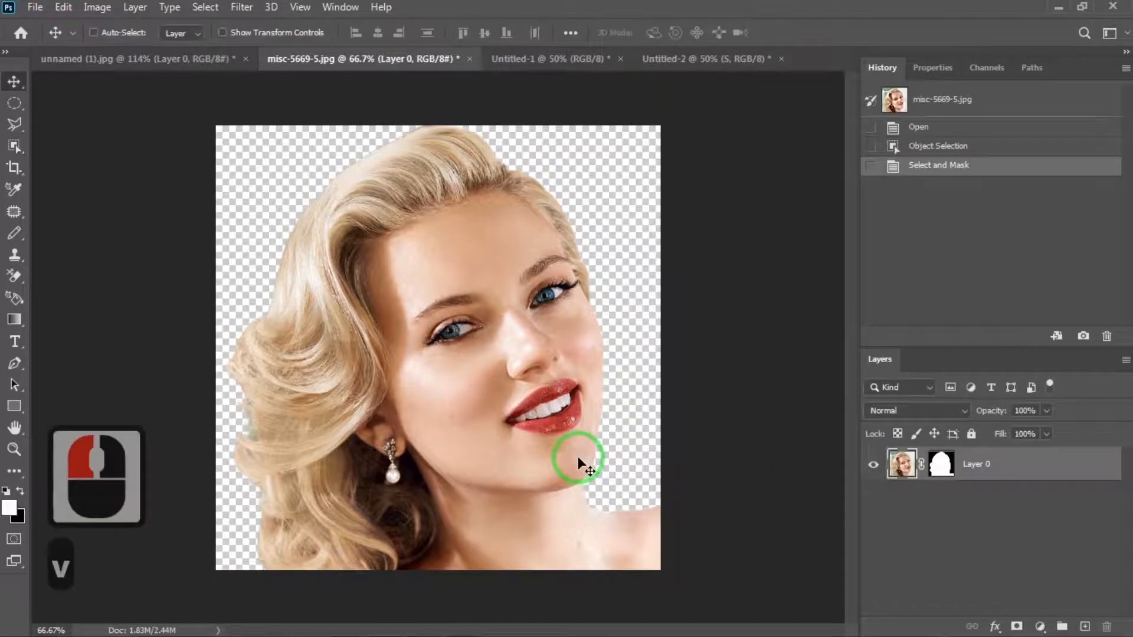
pyautogui.moveTo(531, 339); pyautogui.dragTo(454, 362)
pyautogui.hotkey('ctrl', 't')
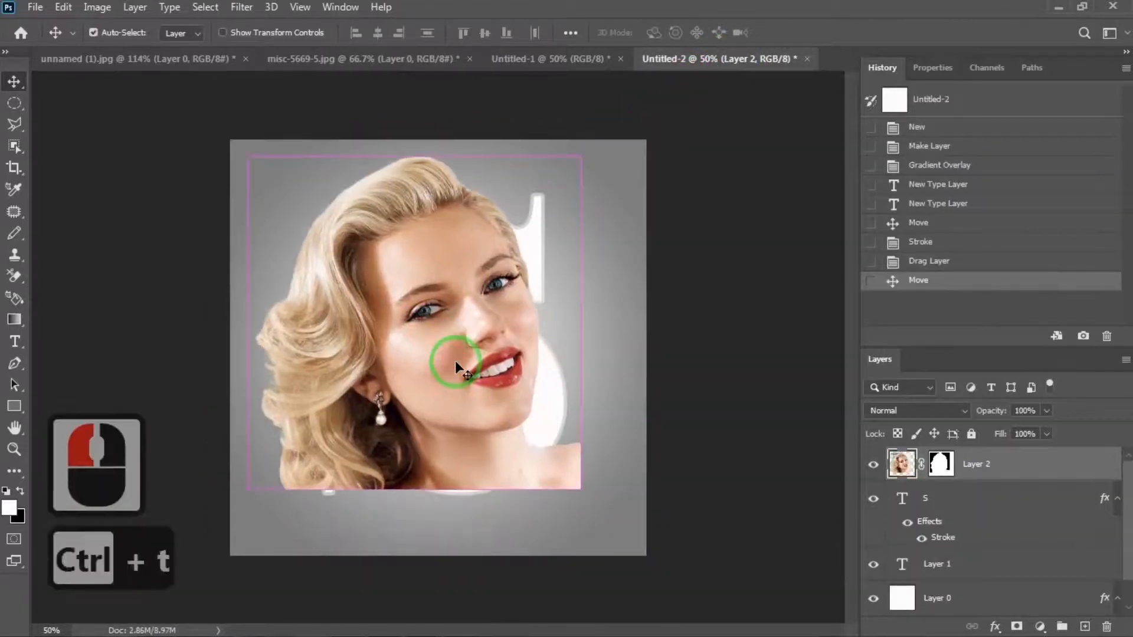
pyautogui.moveTo(583, 155); pyautogui.dragTo(480, 258)
pyautogui.moveTo(389, 407); pyautogui.dragTo(467, 395)
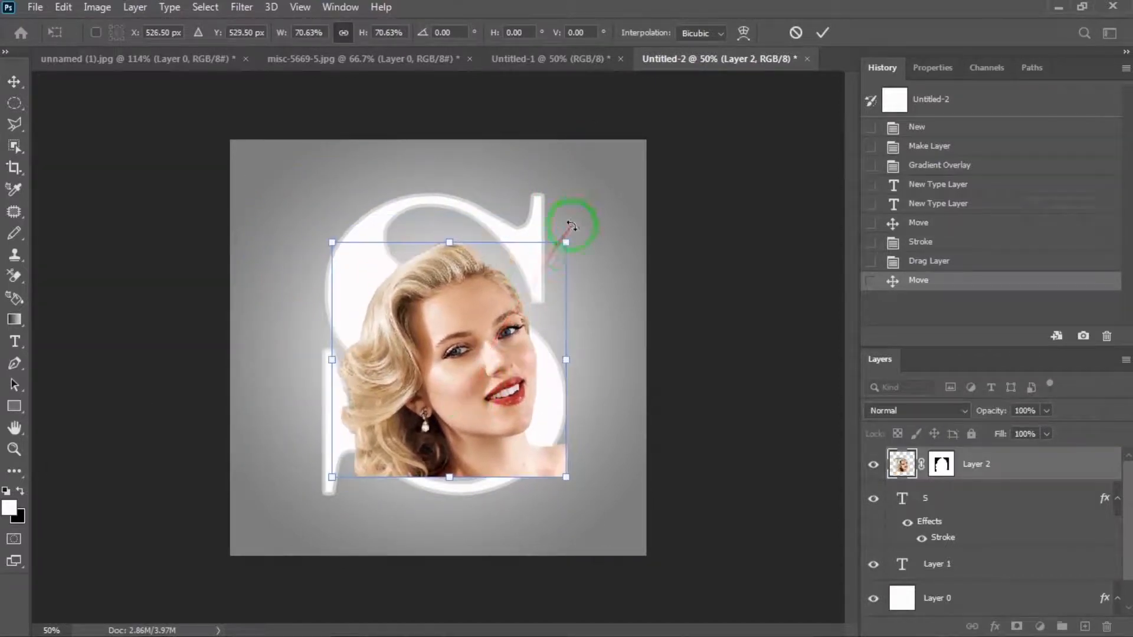
pyautogui.moveTo(564, 243); pyautogui.dragTo(570, 236)
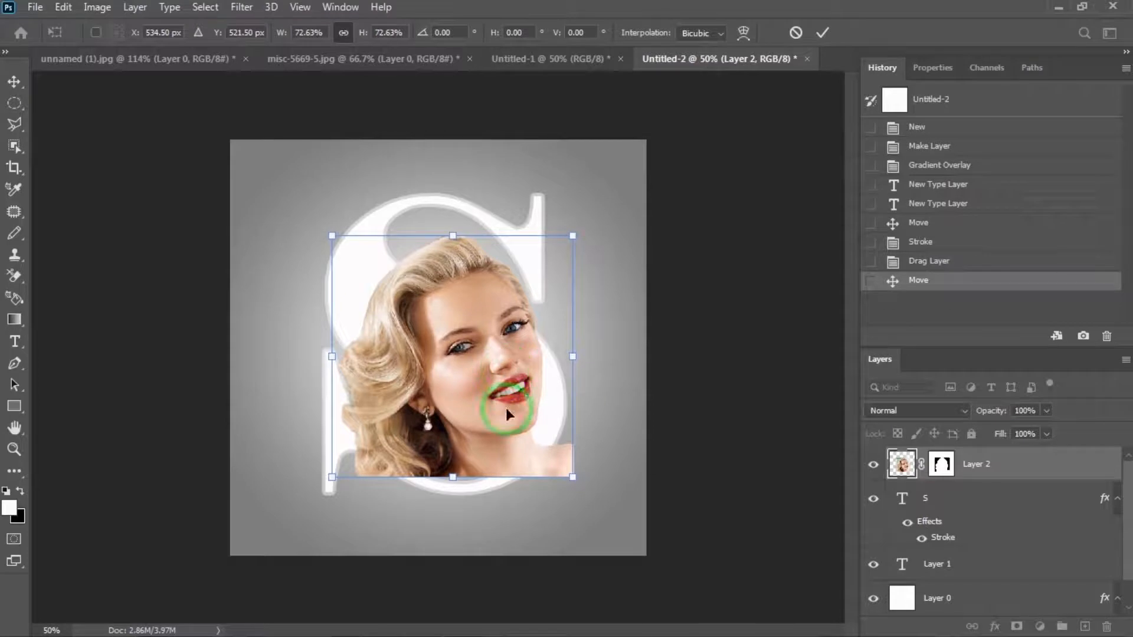
pyautogui.click(1046, 434)
pyautogui.moveTo(995, 462); pyautogui.dragTo(1045, 433)
pyautogui.doubleClick(901, 449)
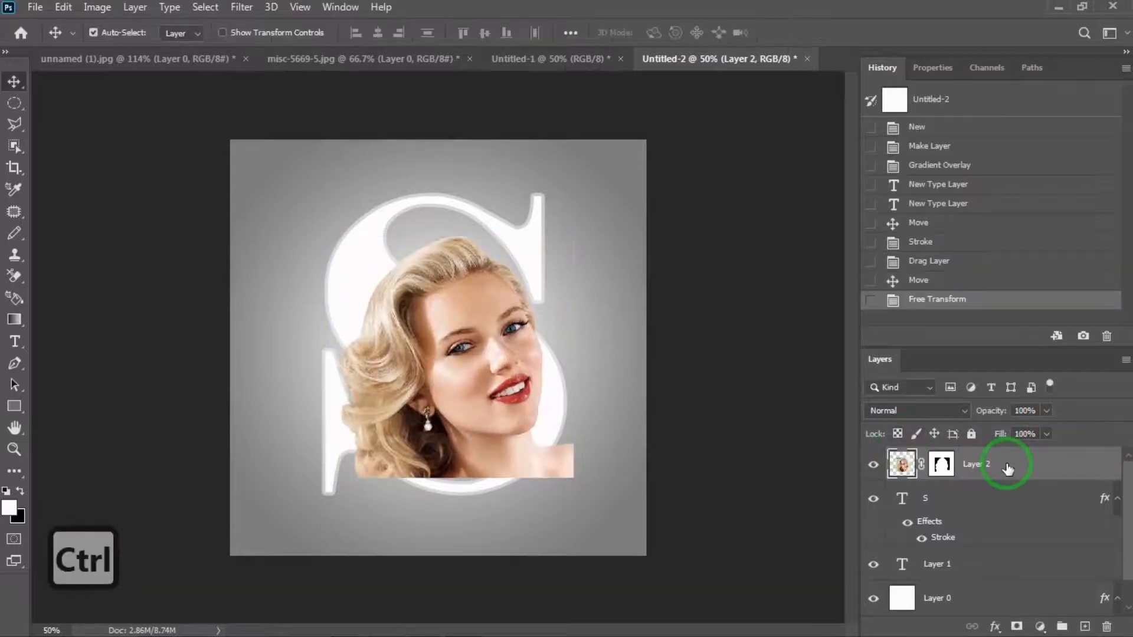
# - Duplicate the masked portrait layer, then unlink and delete the layer mask on the copy
pyautogui.hotkey('ctrl', 'j')
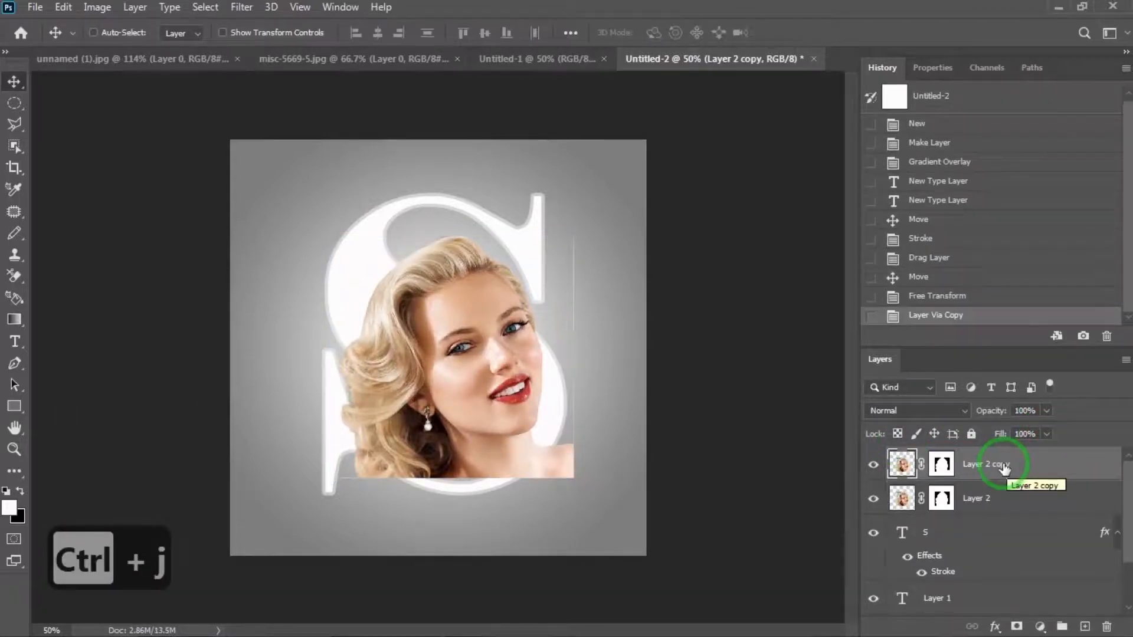
pyautogui.click(921, 465)
pyautogui.moveTo(942, 466); pyautogui.dragTo(1112, 628)
pyautogui.click(632, 251)
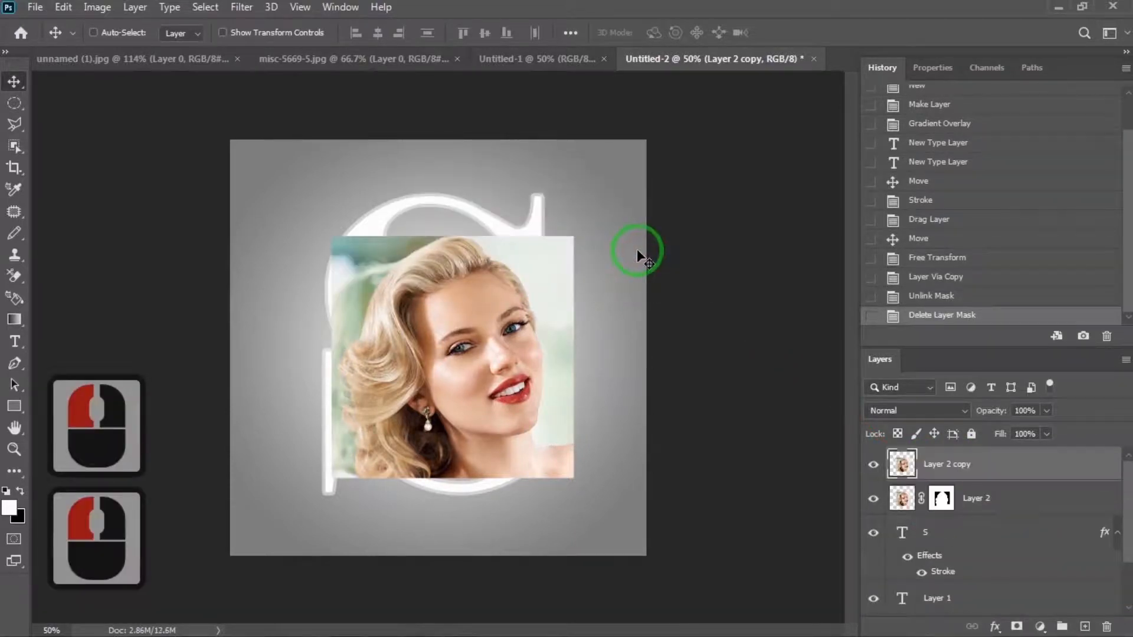
# - Add a layer mask shaped by the letter S outline to Layer 2 copy, and hide Layer 2
pyautogui.keyDown('ctrl'); pyautogui.click(902, 532); pyautogui.keyUp('ctrl')
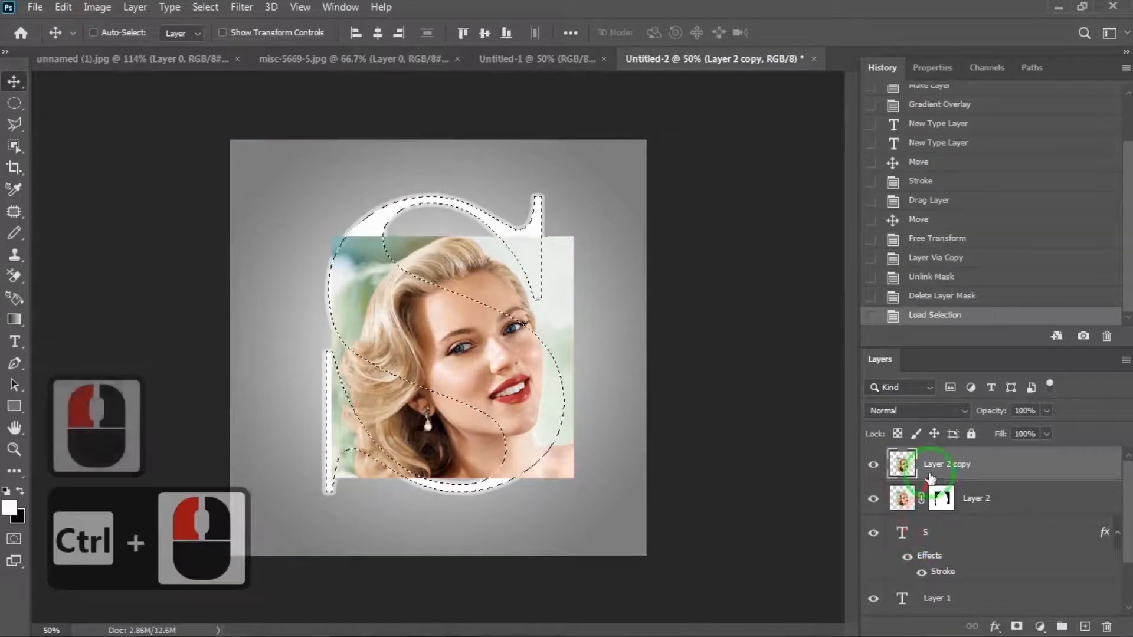
pyautogui.click(1017, 627)
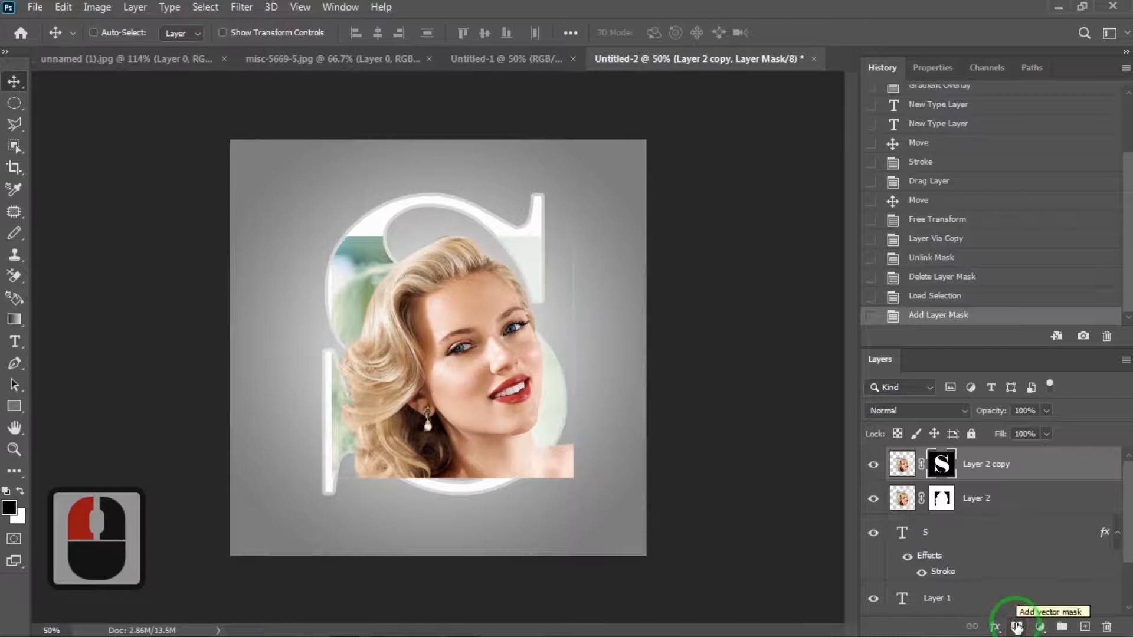
pyautogui.click(874, 499)
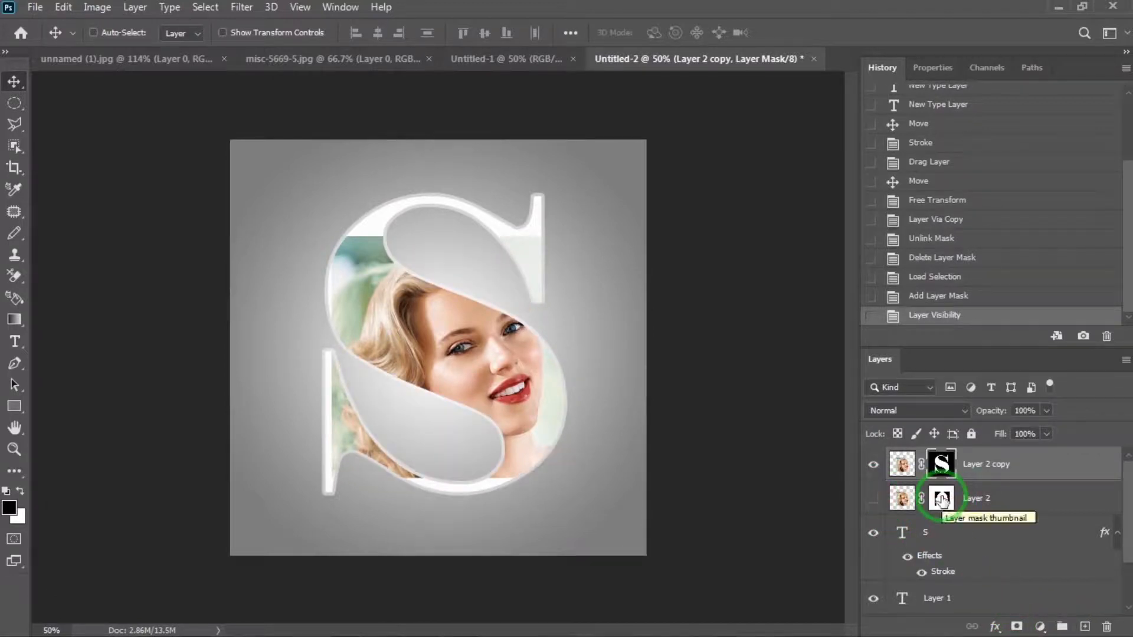
# - Load Layer 2's mask as a selection and paint white on Layer 2 copy's mask with a 40 px Hard Round Pencil over the hair and forehead
pyautogui.keyDown('ctrl'); pyautogui.click(941, 499); pyautogui.keyUp('ctrl')
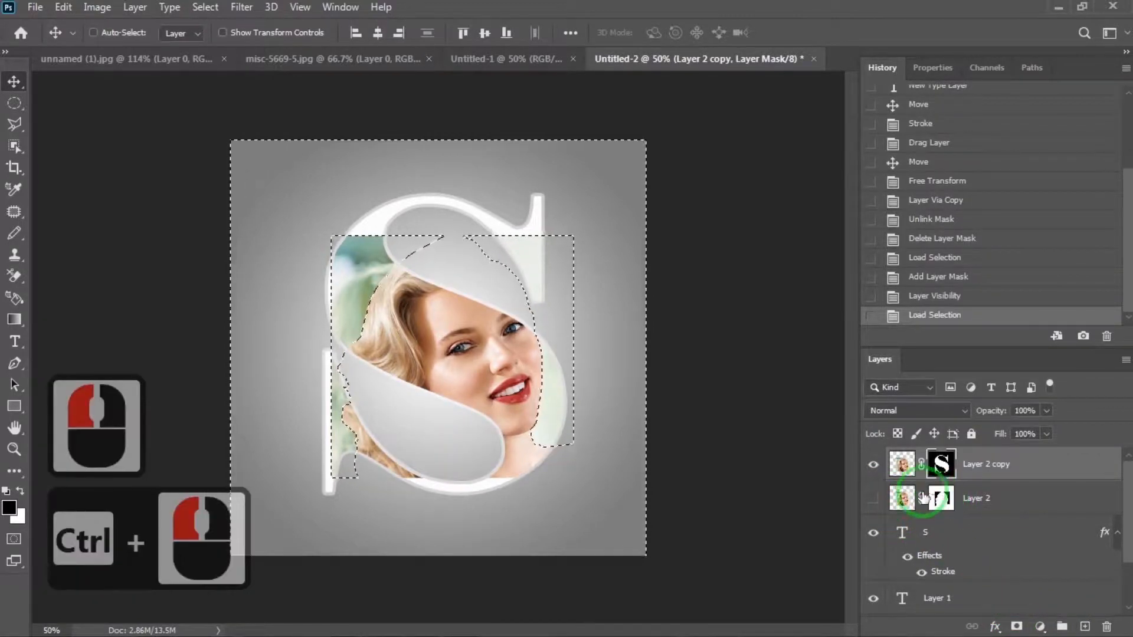
pyautogui.press('b')
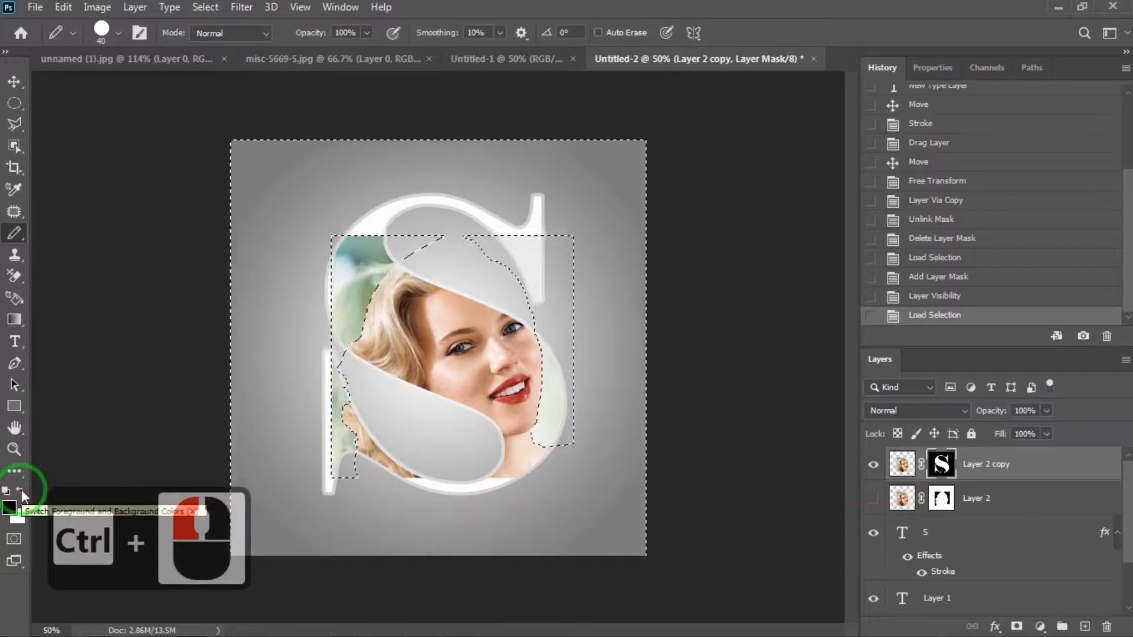
pyautogui.click(20, 491)
pyautogui.click(20, 491)
pyautogui.click(14, 233)
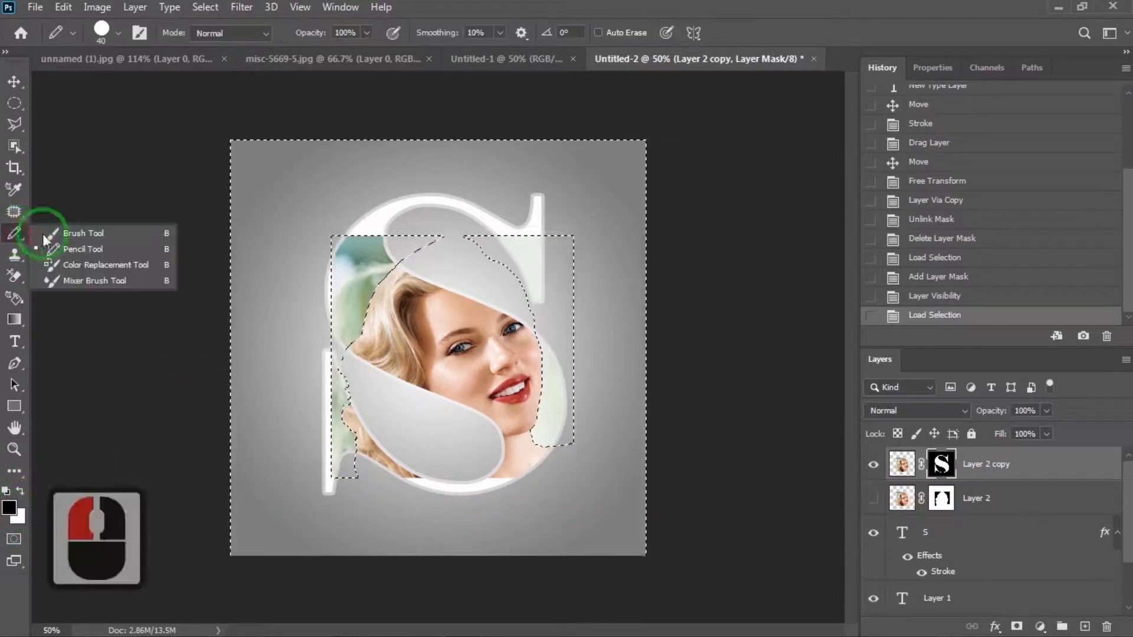
pyautogui.click(75, 250)
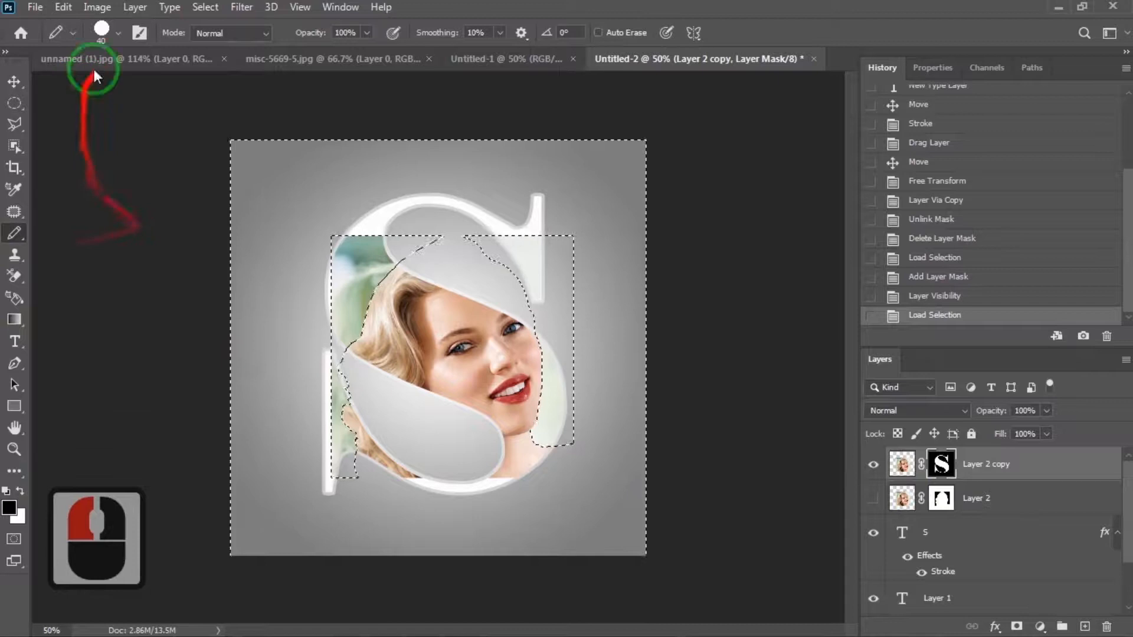
pyautogui.click(102, 31)
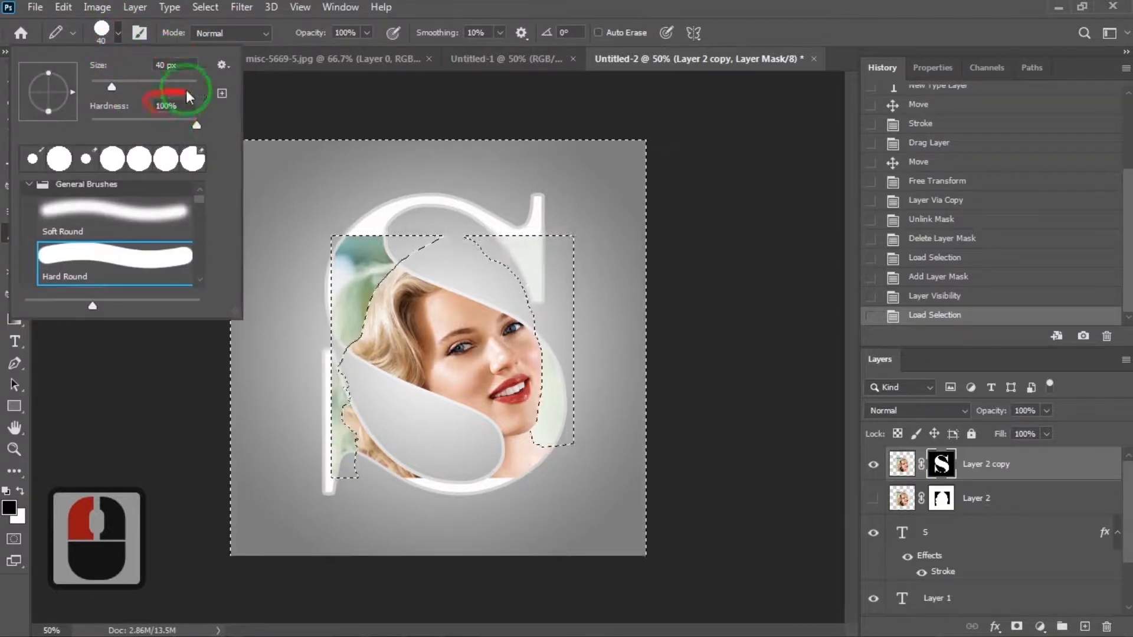
pyautogui.click(106, 258)
pyautogui.click(360, 33)
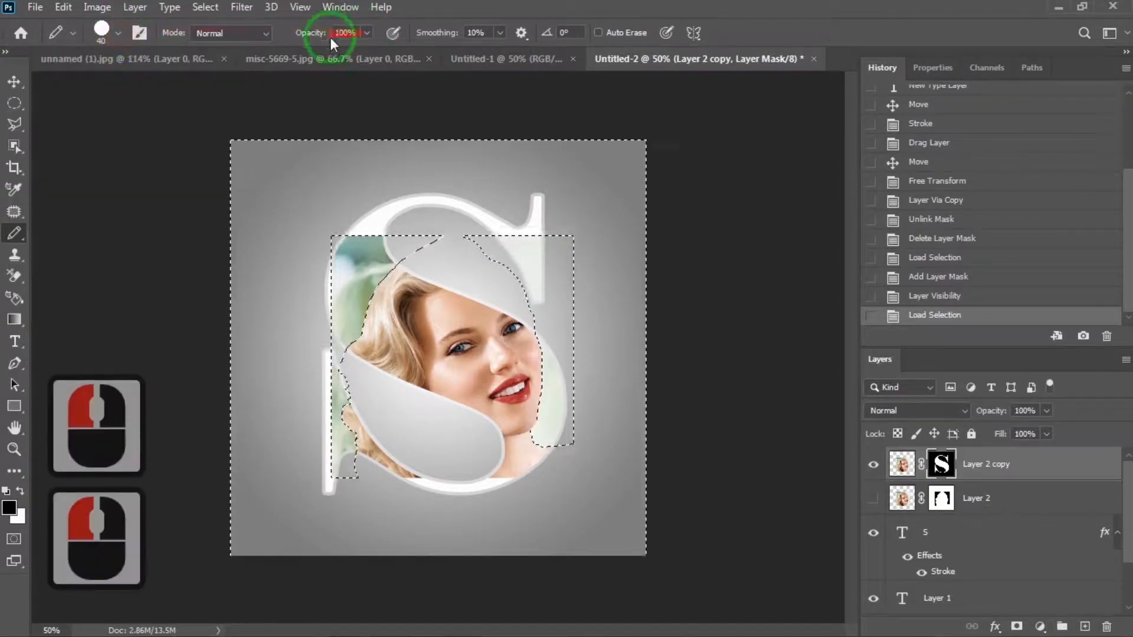
pyautogui.press('x')
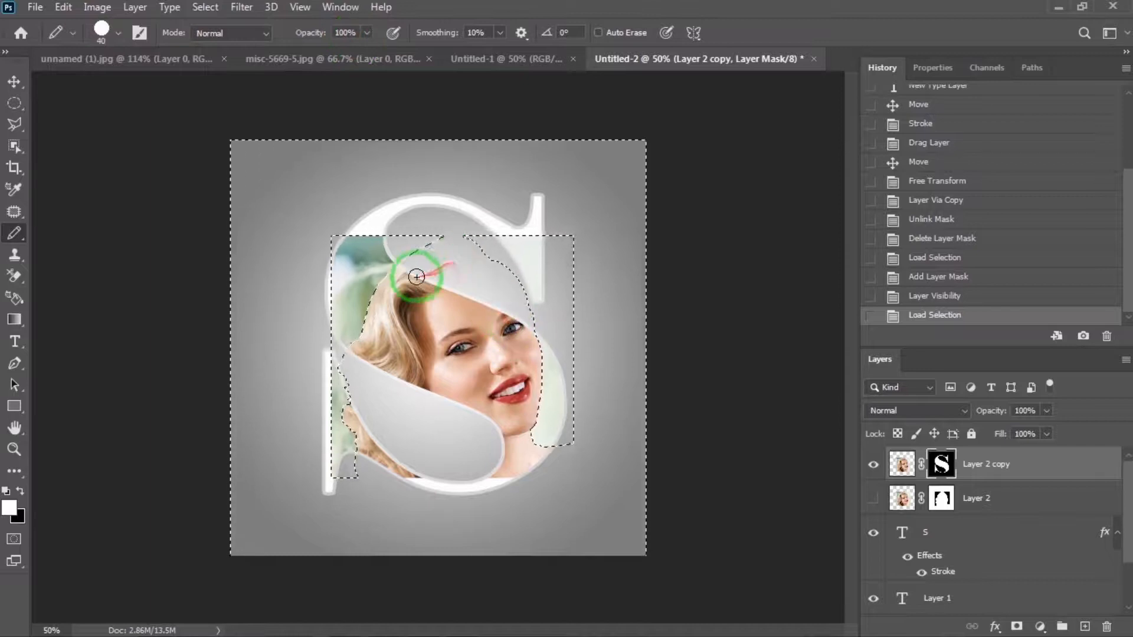
pyautogui.moveTo(446, 248); pyautogui.dragTo(470, 243)
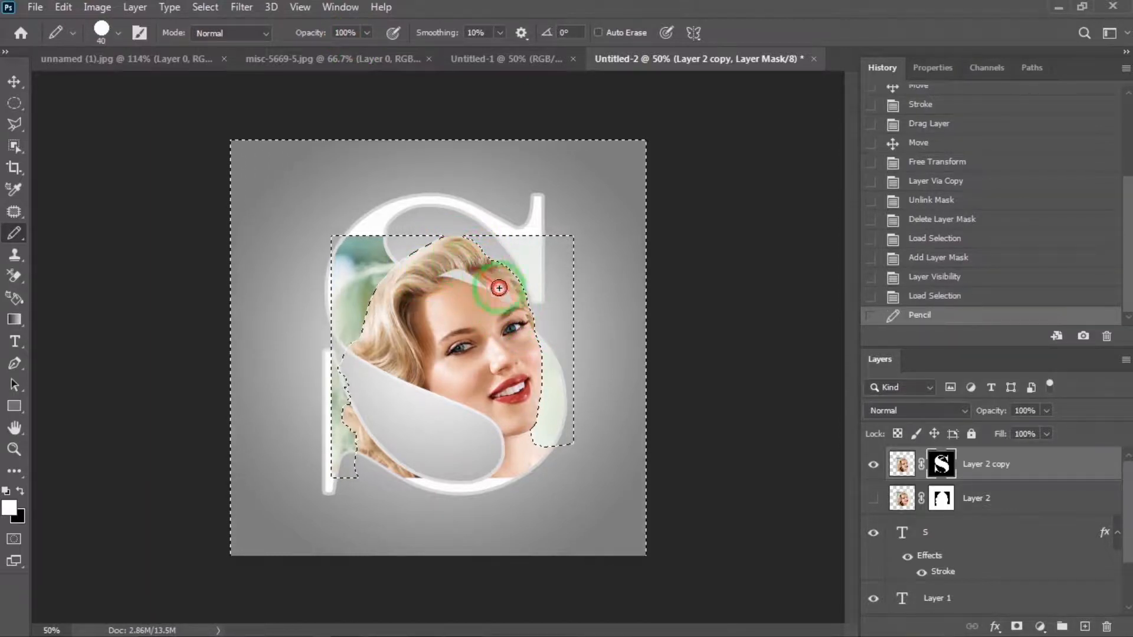
pyautogui.moveTo(486, 288)
pyautogui.mouseDown()
pyautogui.moveTo(442, 255)
pyautogui.moveTo(526, 324)
pyautogui.mouseUp()
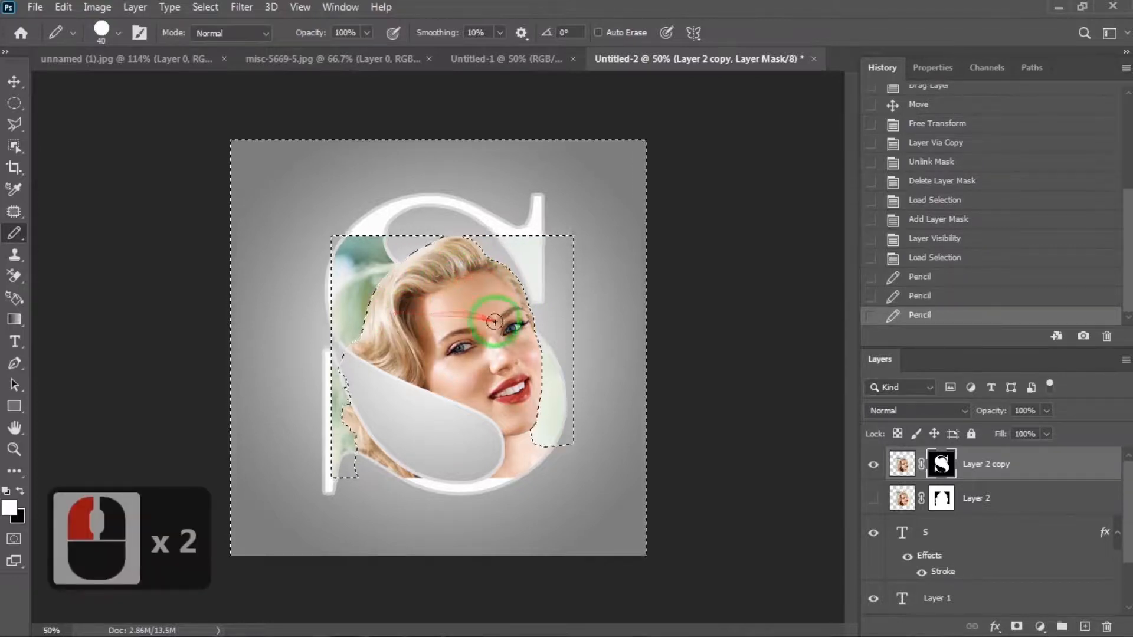
# - Clear the selection and hide the S text layer
pyautogui.click(872, 466)
pyautogui.click(872, 466)
pyautogui.hotkey('ctrl', 'd')
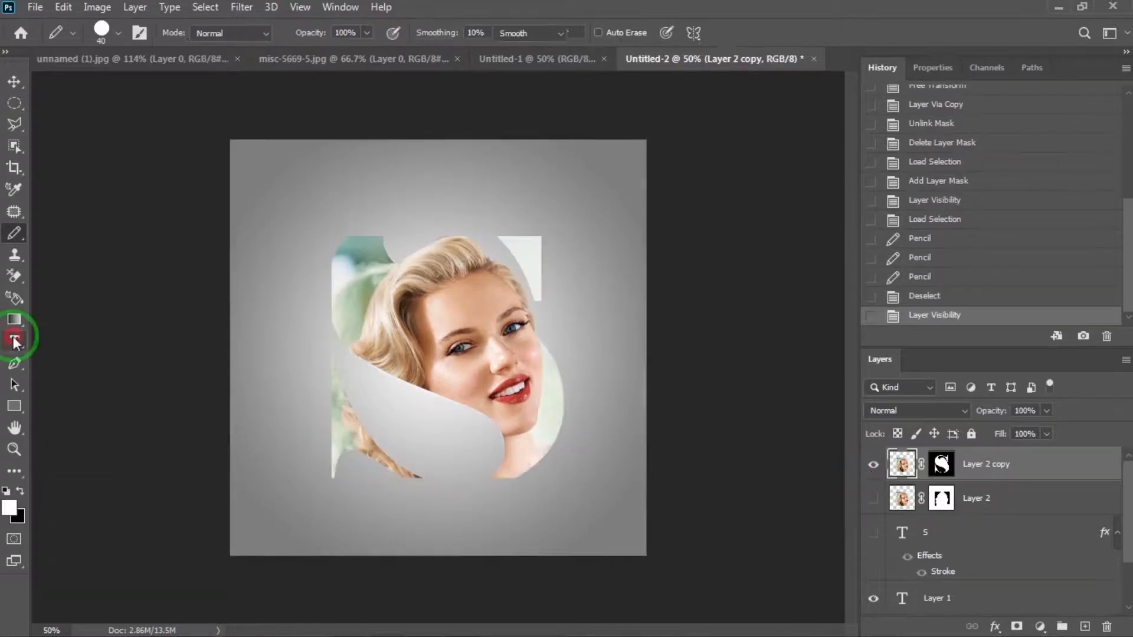
# - Set the text colour to #8ab19e, sampled from the photo's green background, and start a type layer below the portrait
pyautogui.click(15, 342)
pyautogui.moveTo(14, 342); pyautogui.dragTo(86, 343)
pyautogui.click(86, 342)
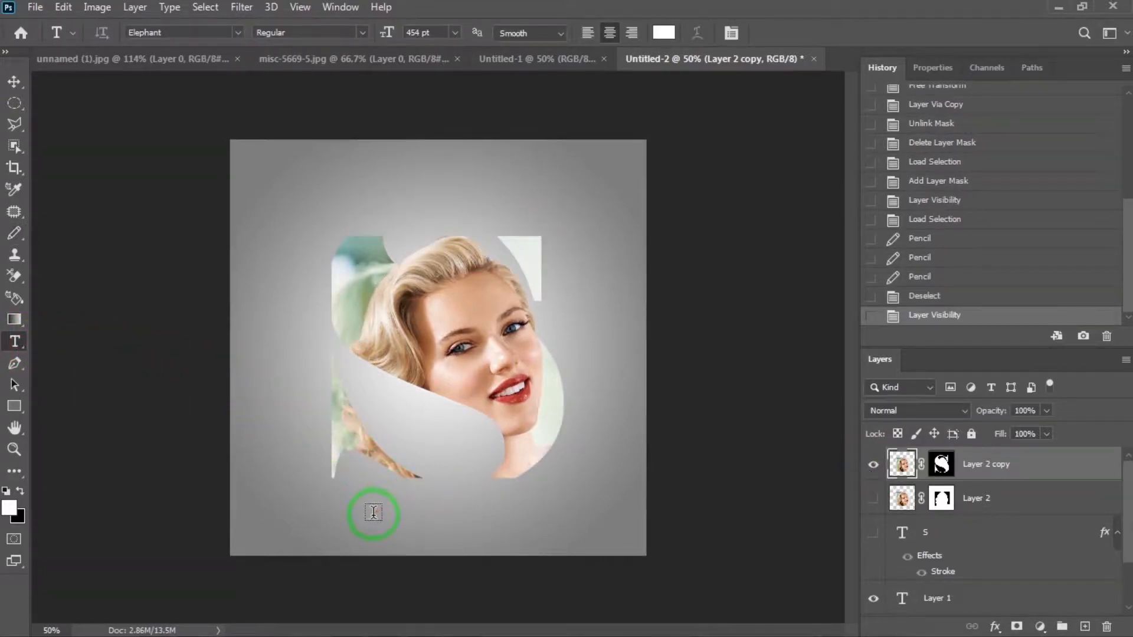
pyautogui.click(663, 33)
pyautogui.click(363, 242)
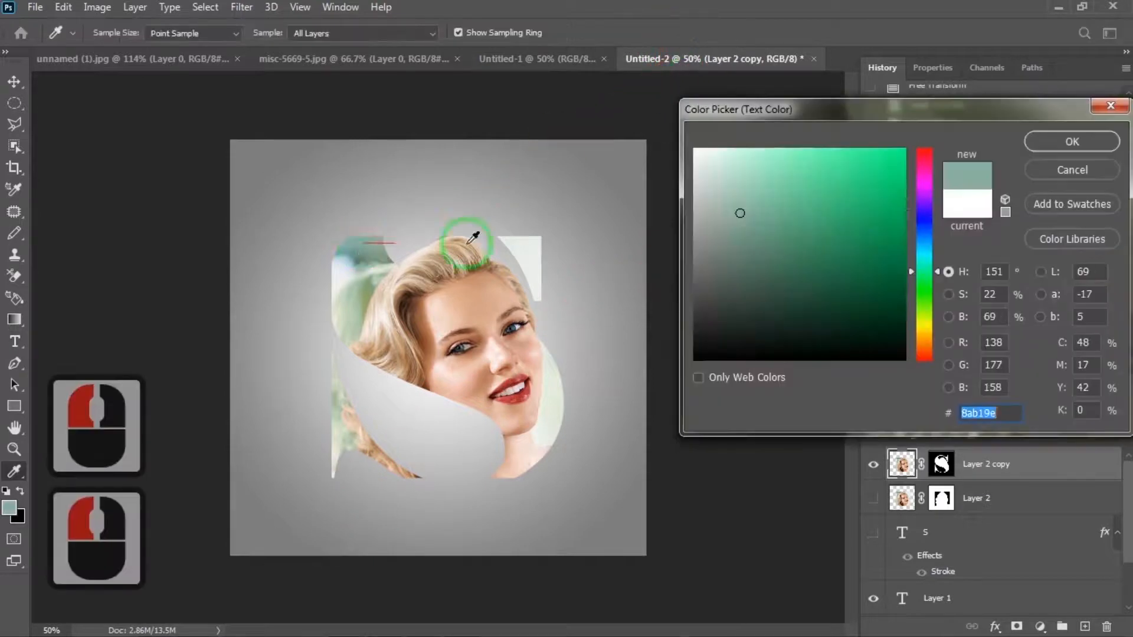
pyautogui.click(1072, 142)
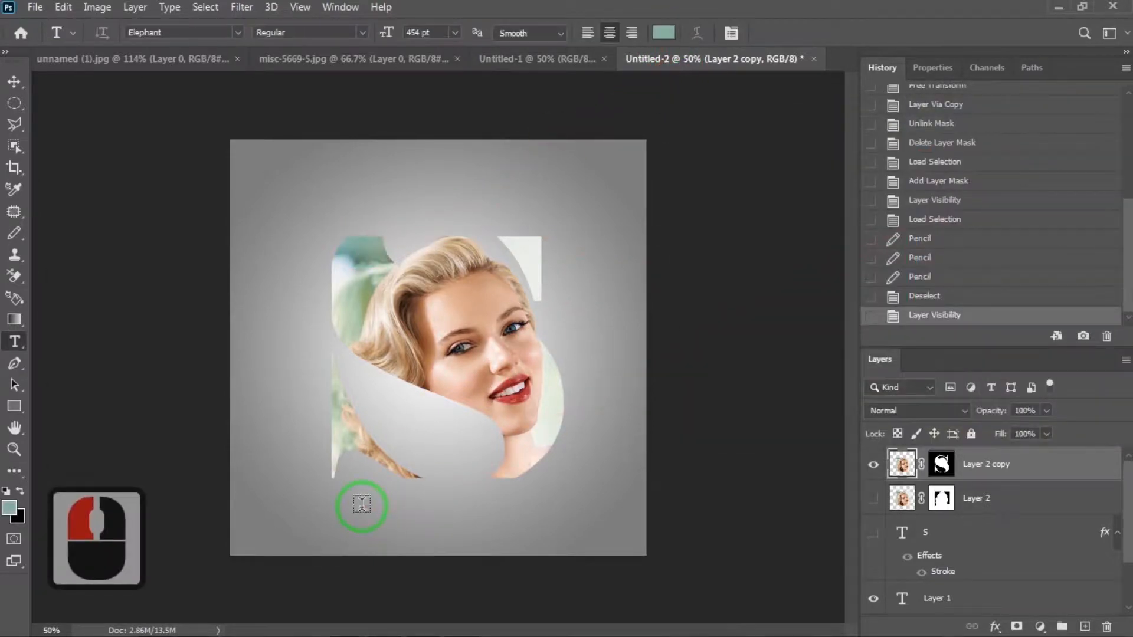
pyautogui.click(350, 505)
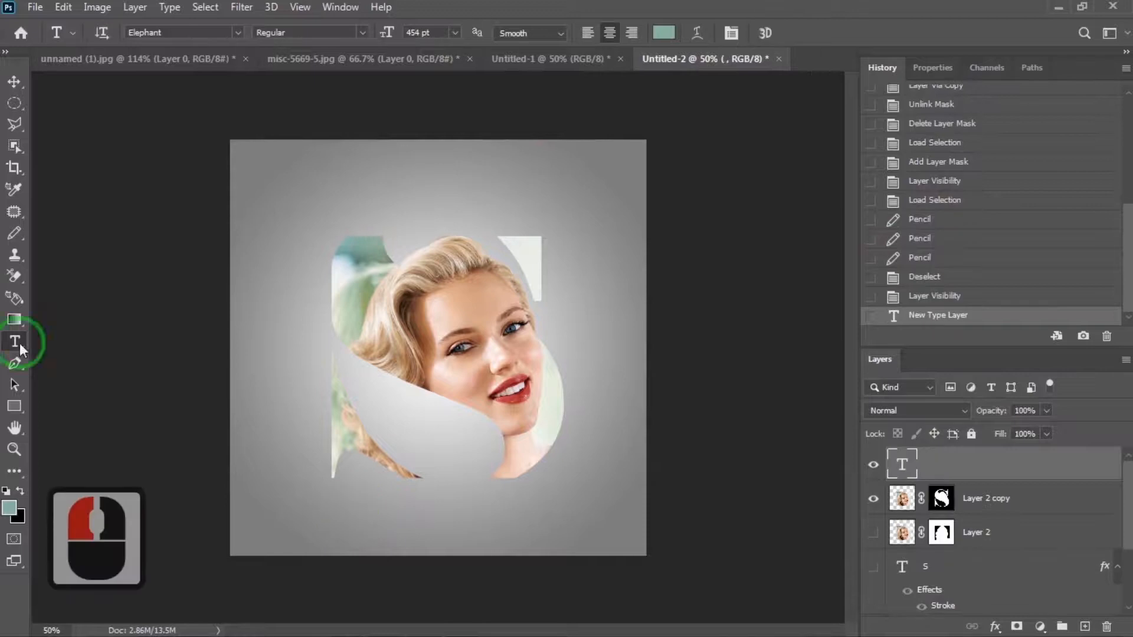
# - Set the type to Baskerville Old Face at 48 pt
pyautogui.click(238, 32)
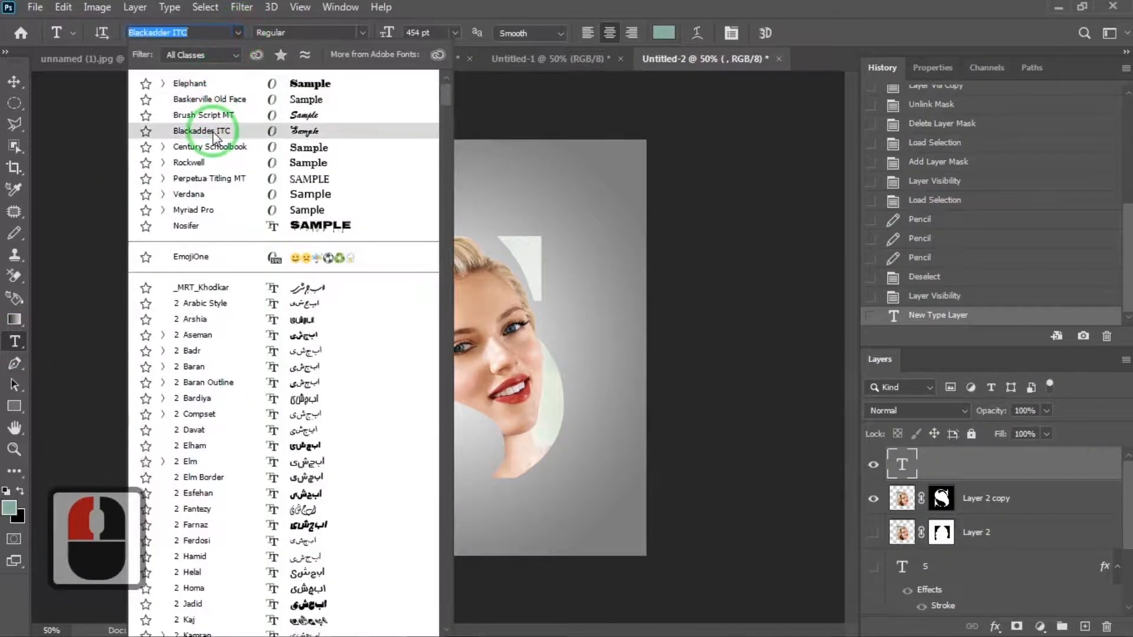
pyautogui.click(210, 100)
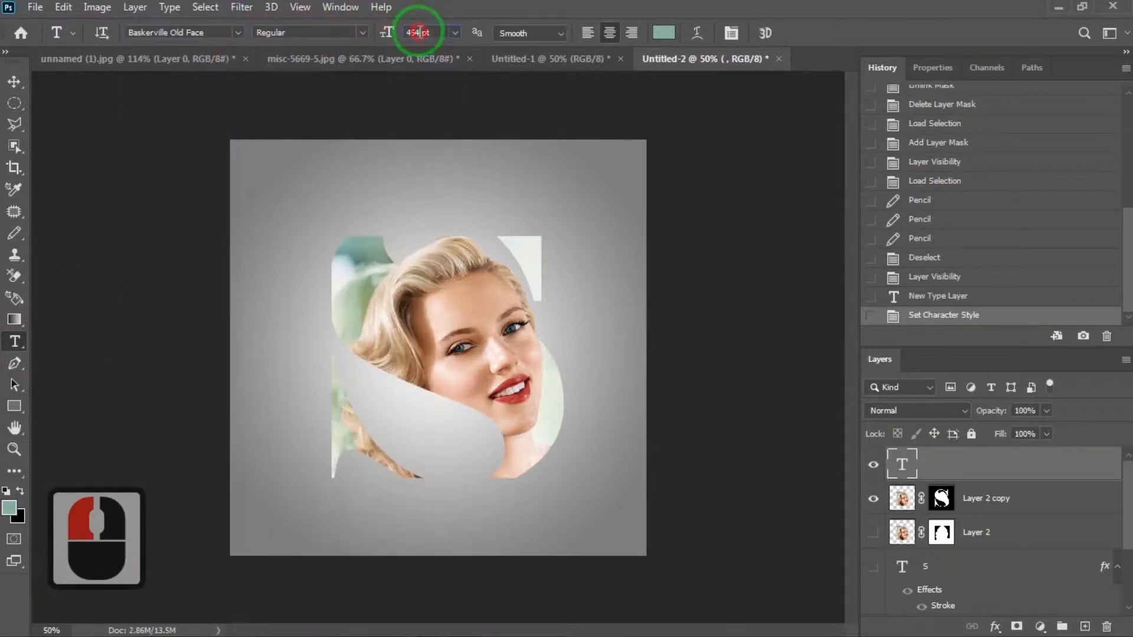
pyautogui.click(455, 33)
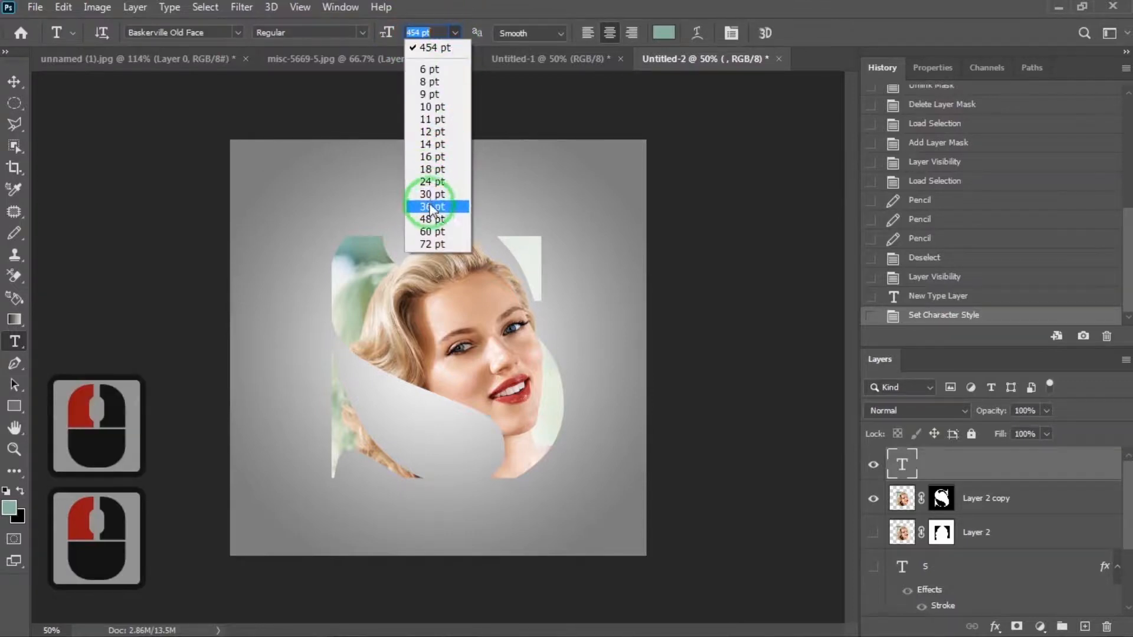
pyautogui.click(429, 220)
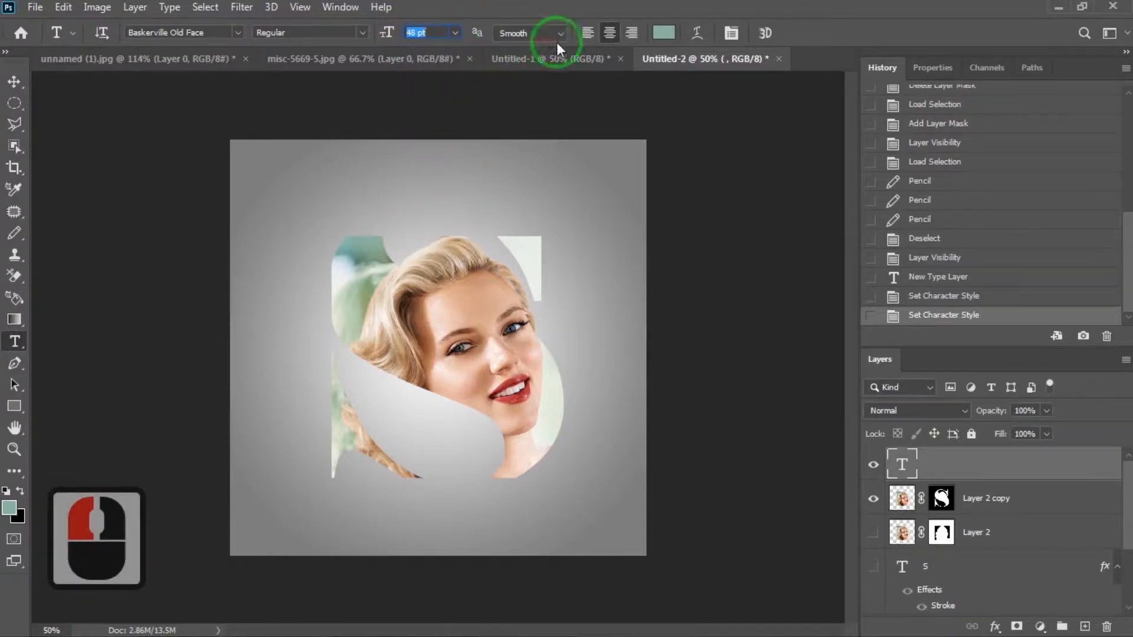
# - Add the text "scarlett johansson" in lowercase and move it to sit centred beneath the portrait
pyautogui.click(348, 517)
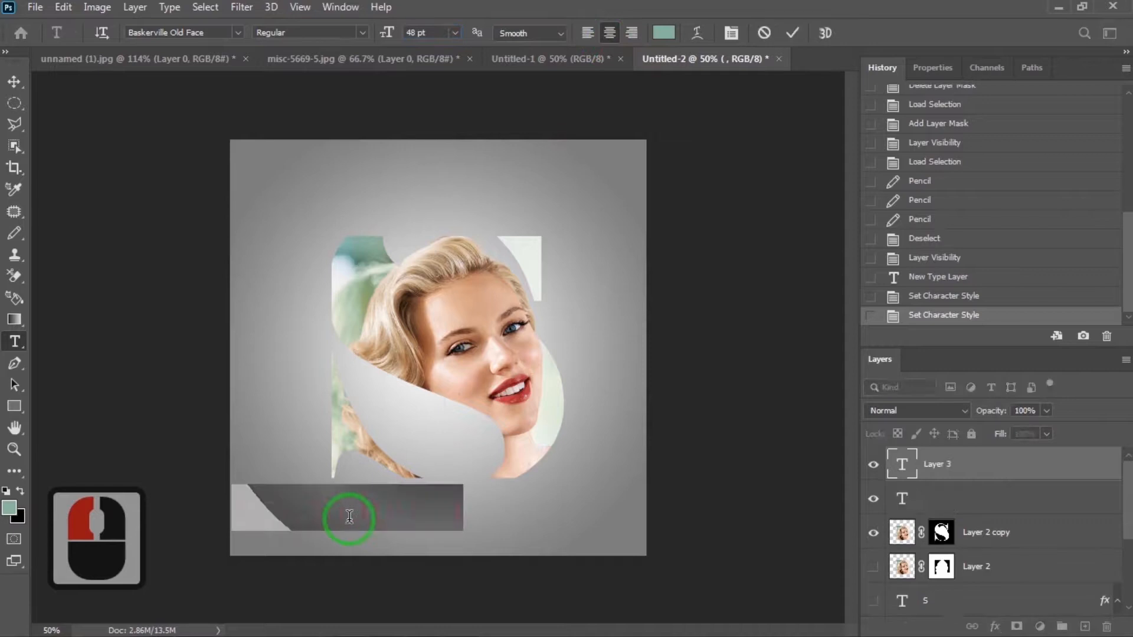
pyautogui.write('scarlett')
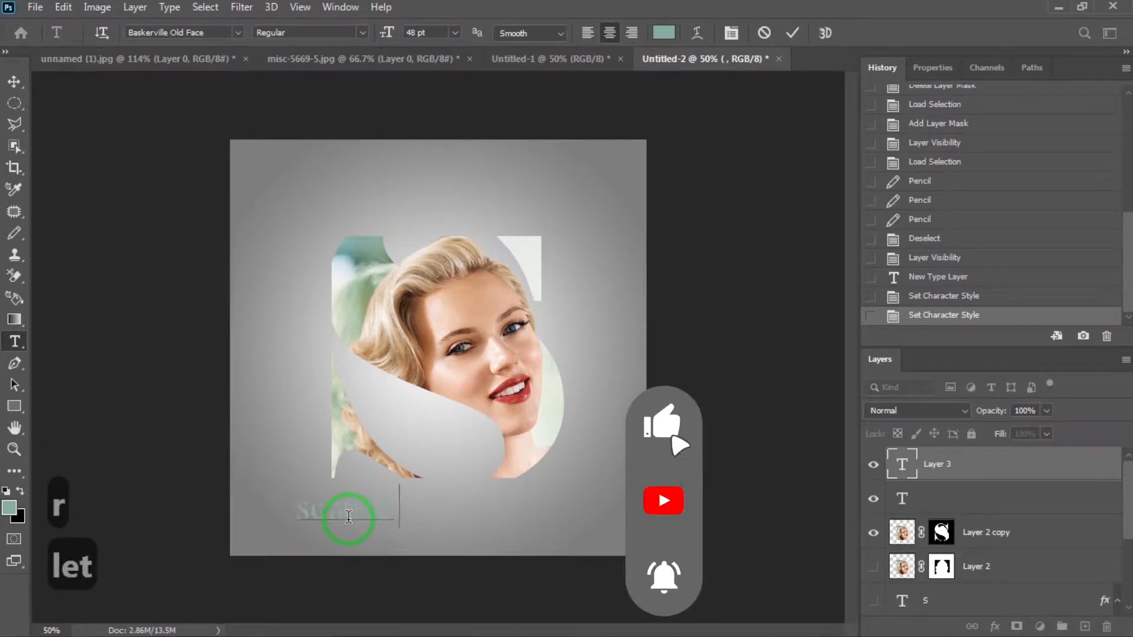
pyautogui.write(' joh')
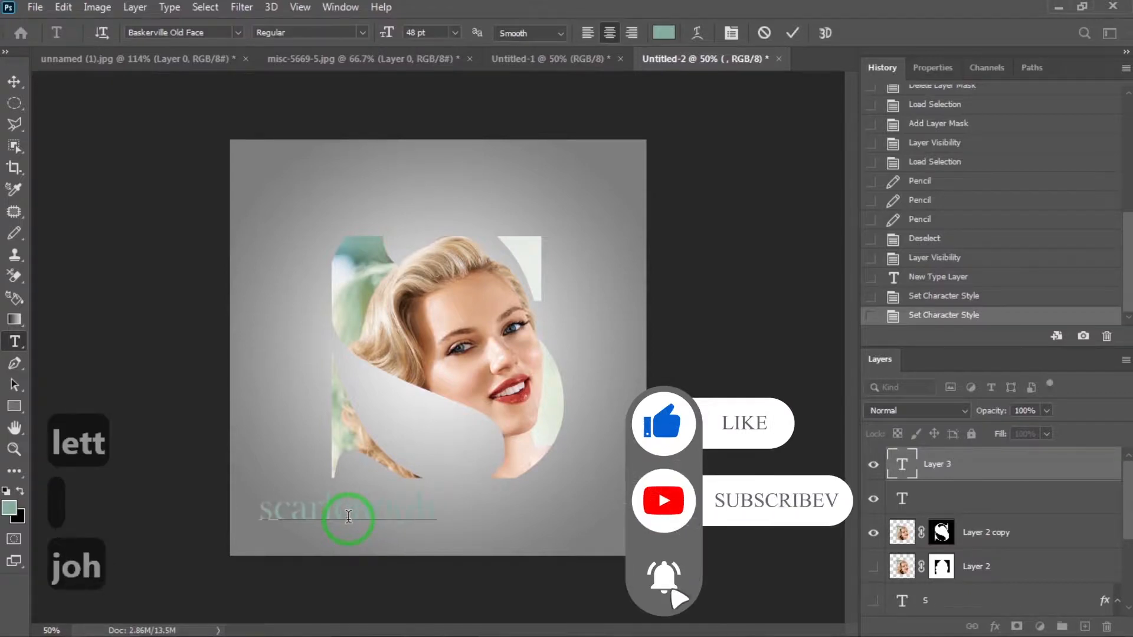
pyautogui.write('an')
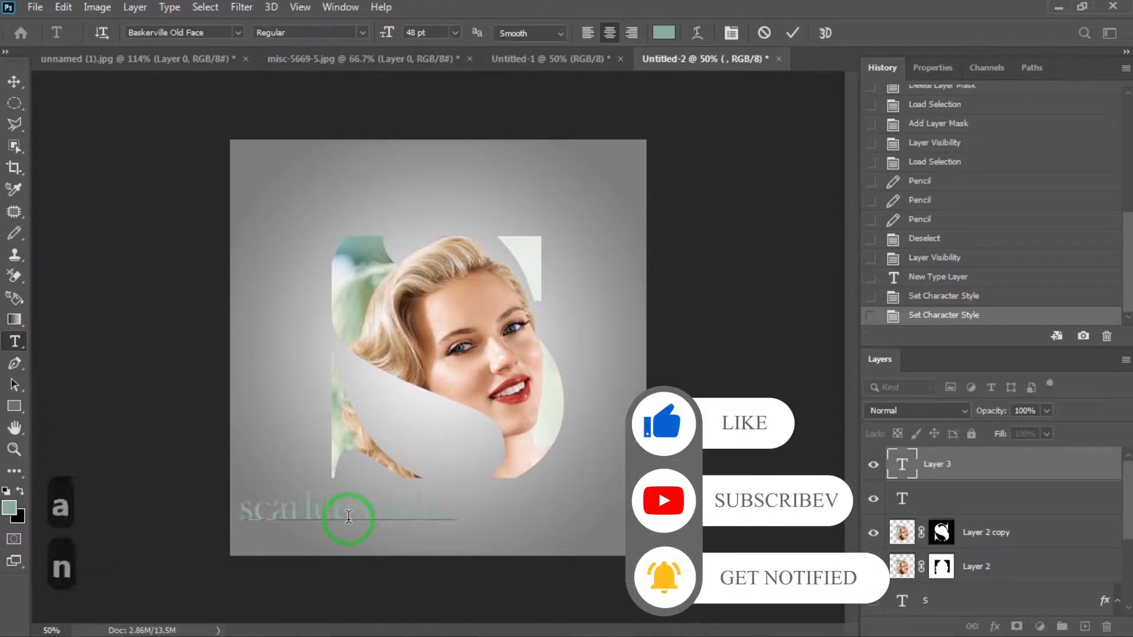
pyautogui.write('sson')
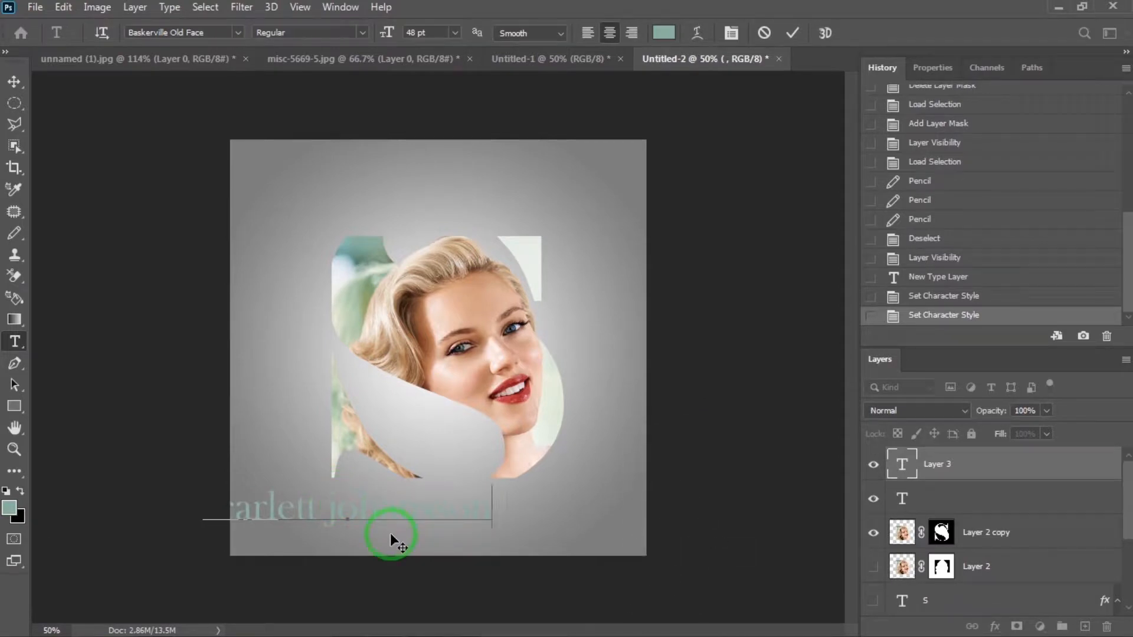
pyautogui.click(14, 82)
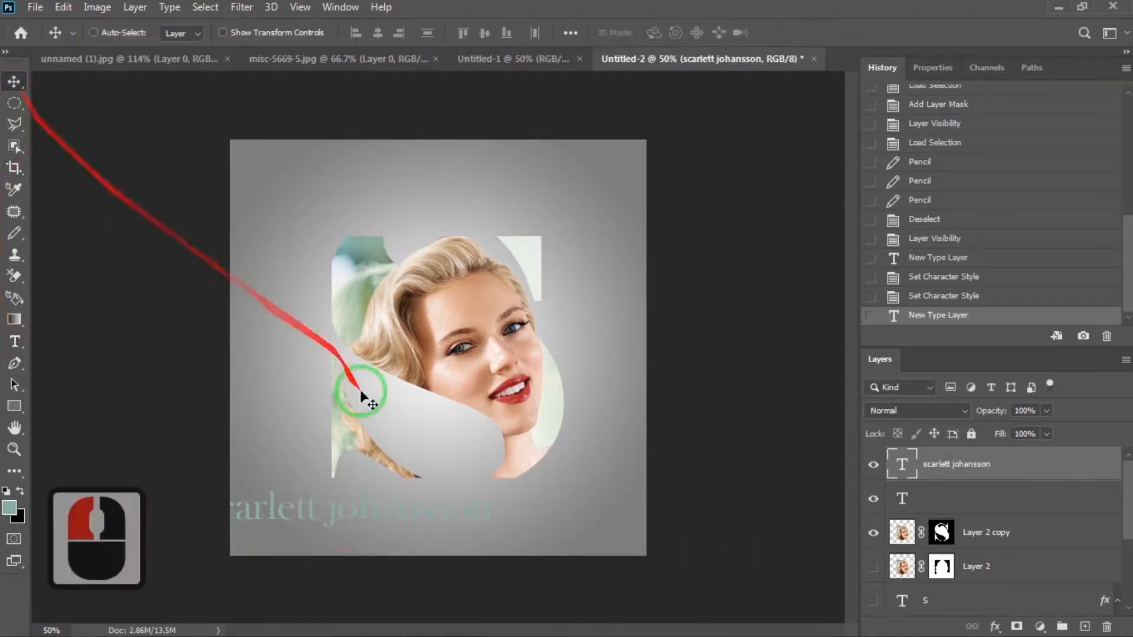
pyautogui.moveTo(354, 512); pyautogui.dragTo(354, 512)
pyautogui.moveTo(430, 507); pyautogui.dragTo(452, 522)
# - Recolour the "scarlett johansson" text to a darker, more saturated green
pyautogui.doubleClick(452, 521)
pyautogui.click(663, 33)
pyautogui.click(807, 320)
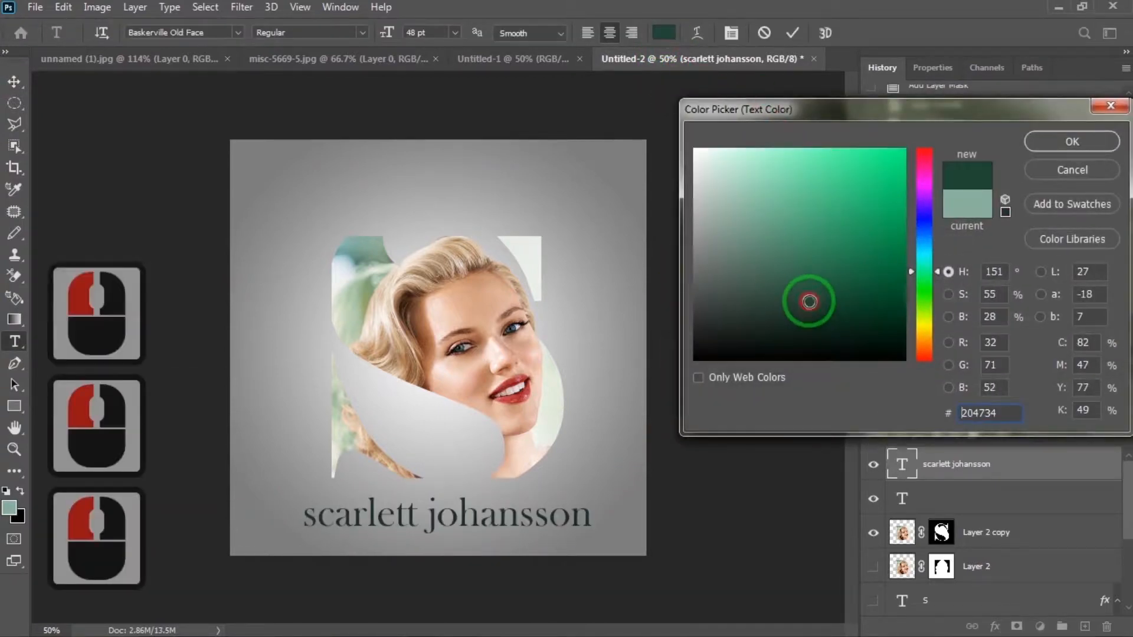
pyautogui.click(853, 279)
pyautogui.click(1065, 142)
pyautogui.click(14, 82)
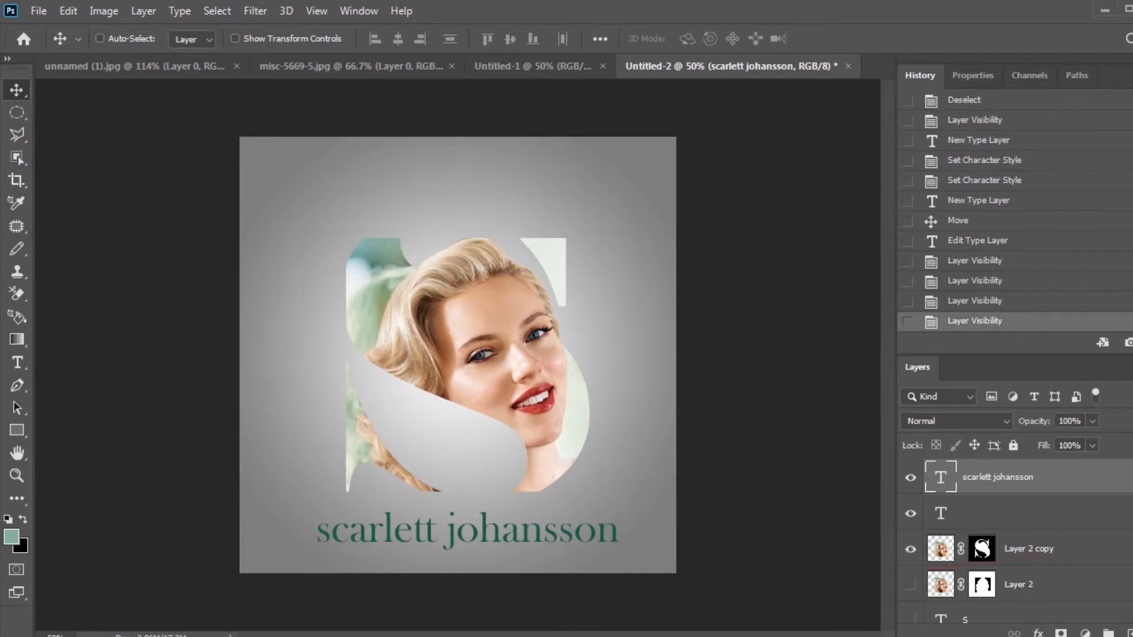
# - Show the S text layer again and set the "scarlett johansson" text size to 36 pt
pyautogui.scroll(-1, 1002, 531)
pyautogui.click(910, 572)
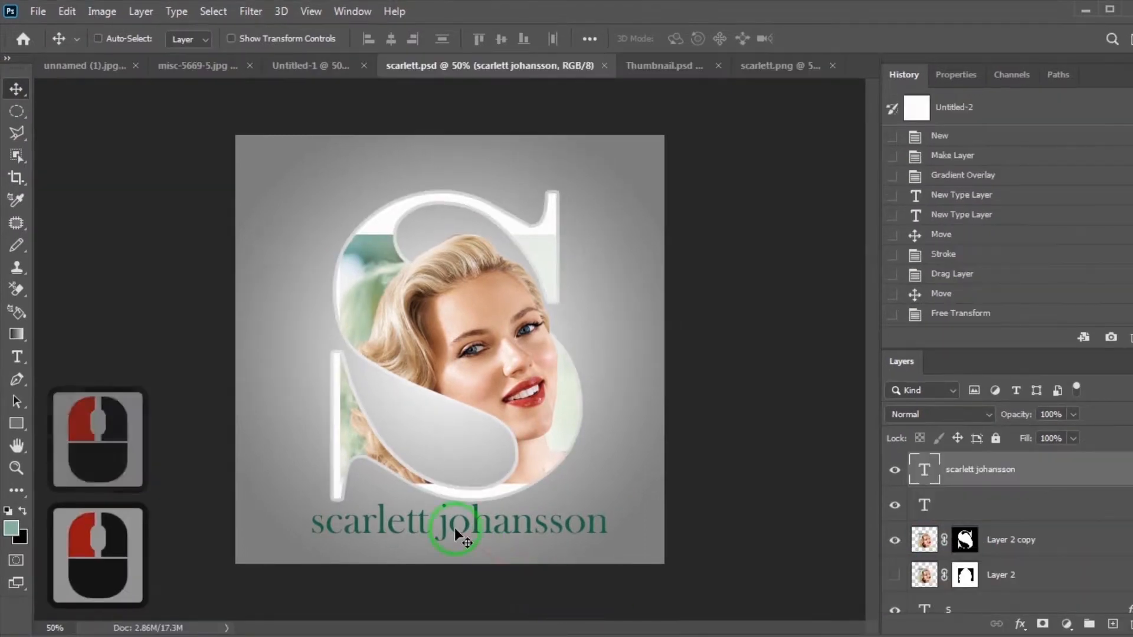
pyautogui.doubleClick(450, 525)
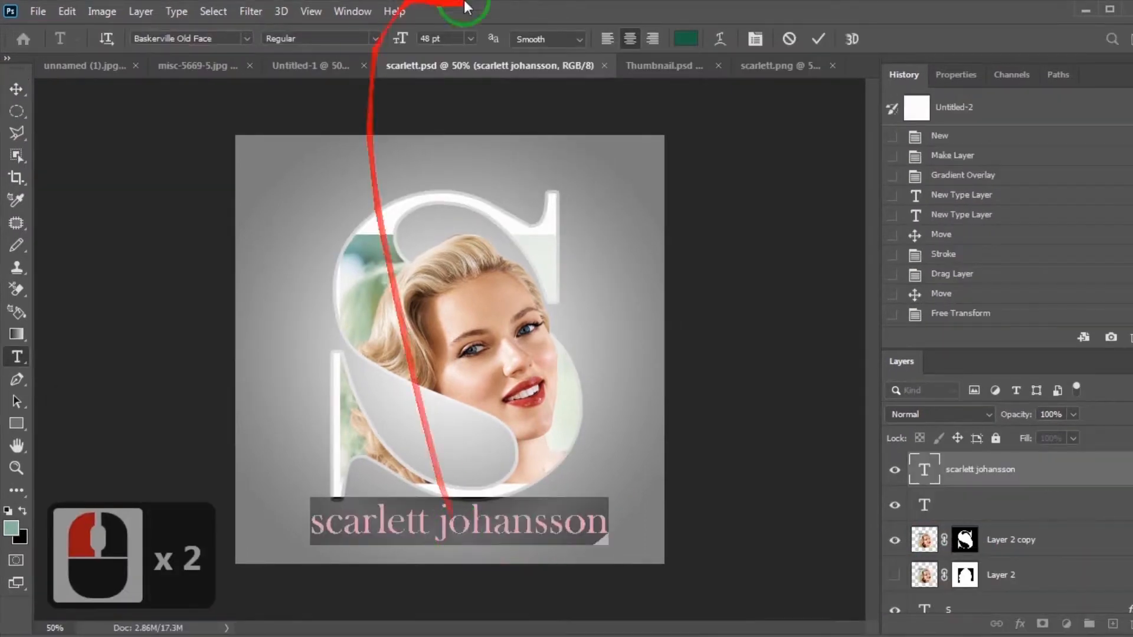
pyautogui.click(470, 39)
pyautogui.click(446, 214)
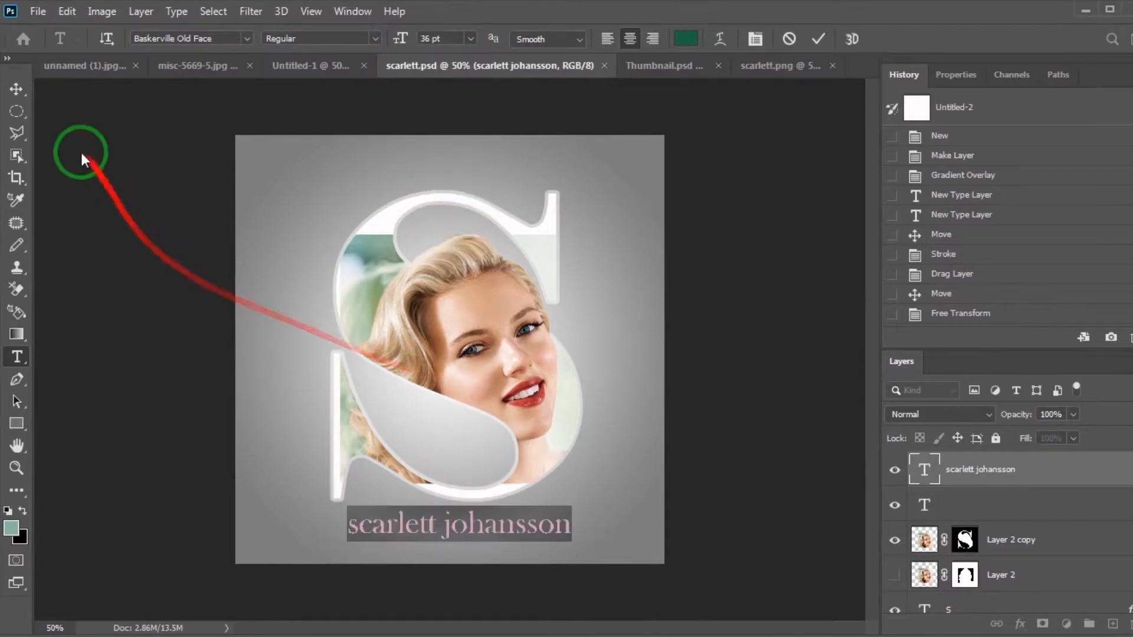
pyautogui.click(18, 91)
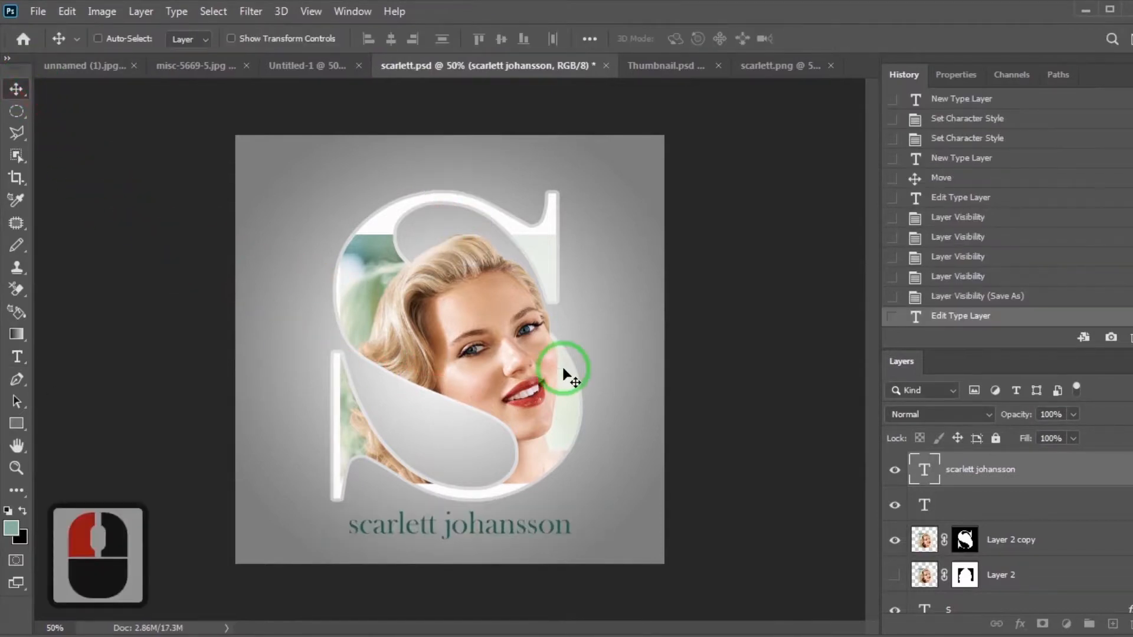